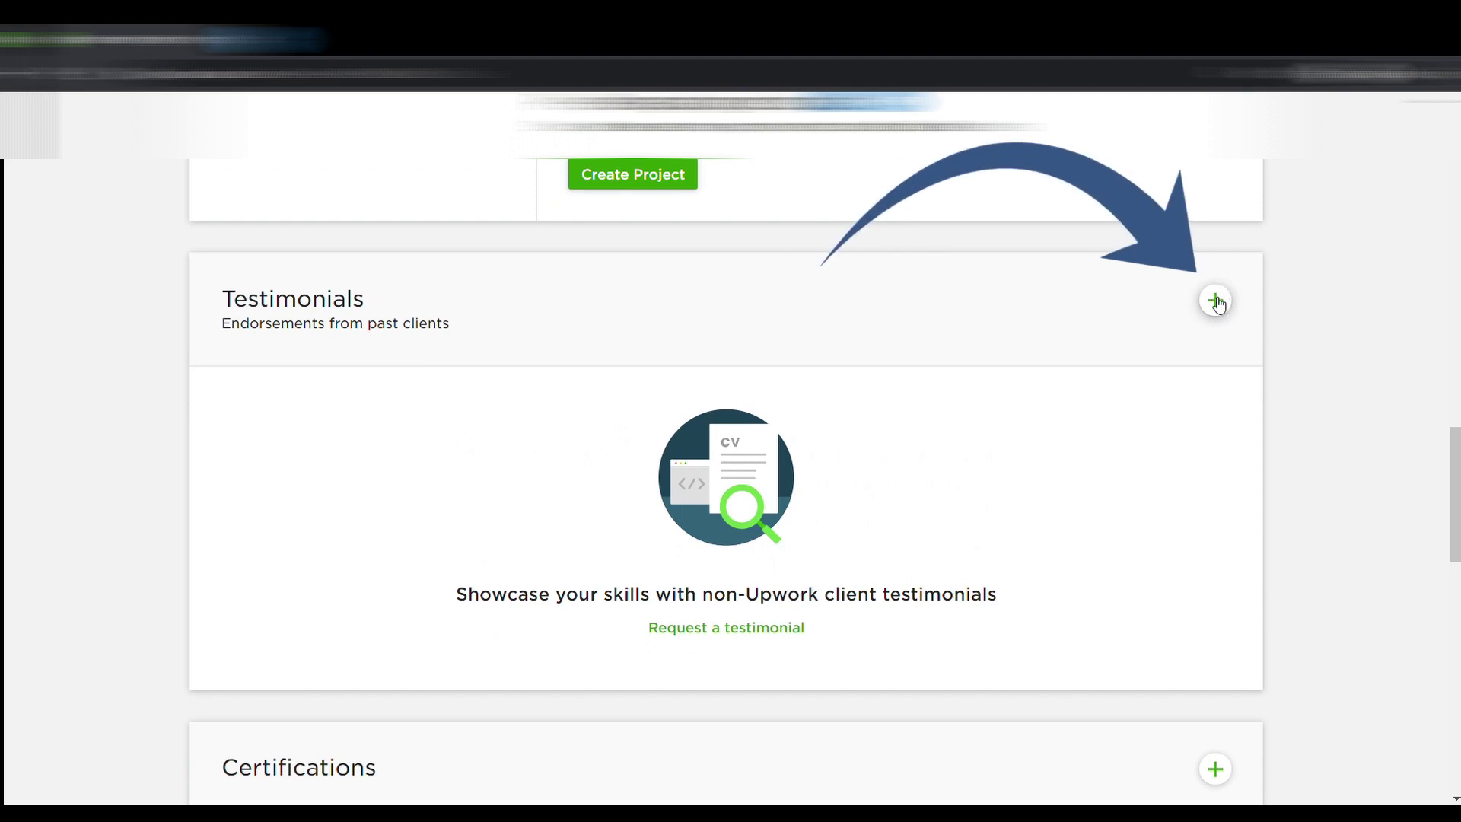
# - Start a testimonial request with the client's first name, last name and pasted business email
pyautogui.click(1215, 300)
pyautogui.click(431, 346)
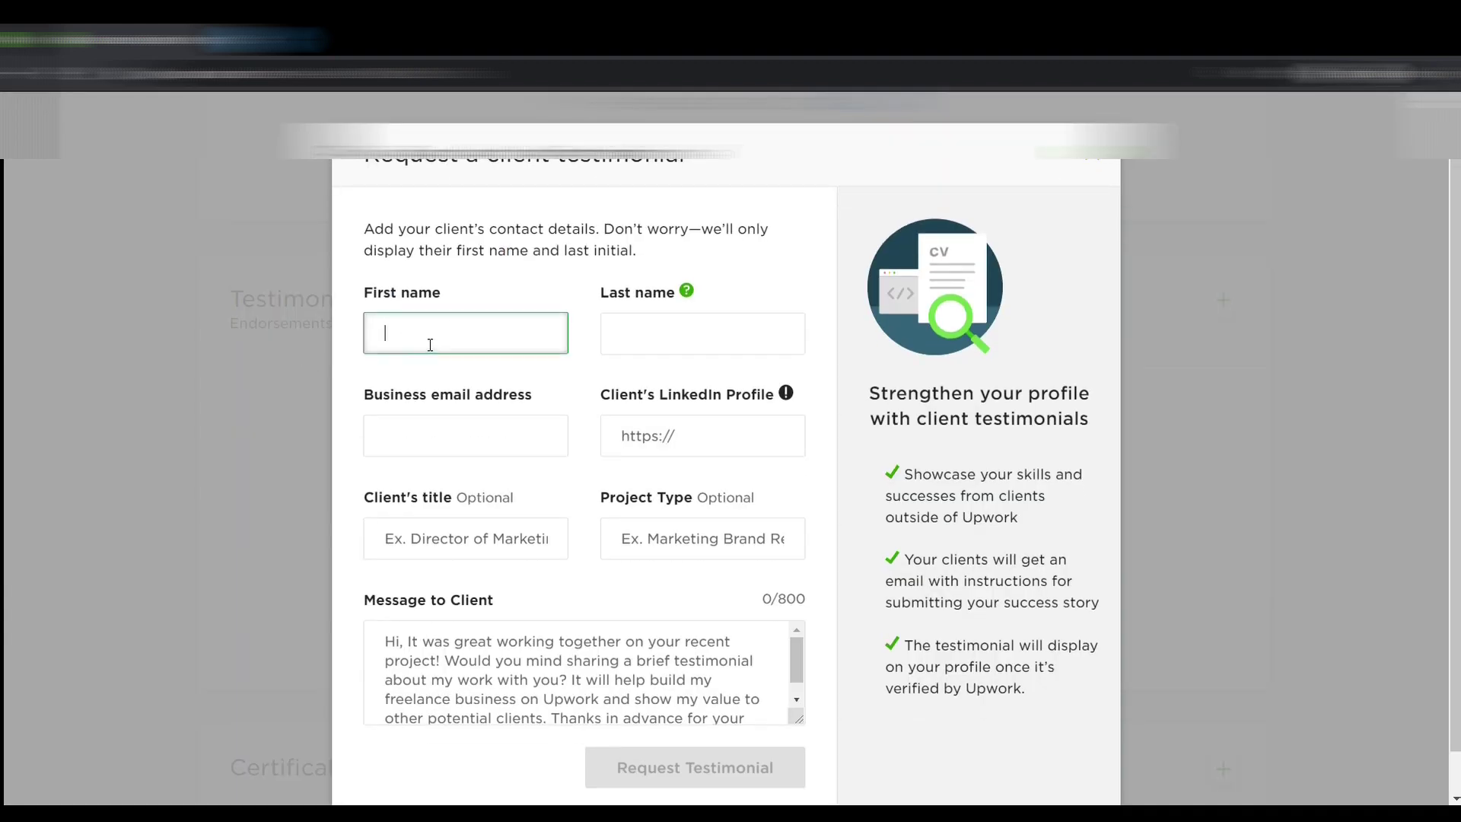
pyautogui.click(693, 354)
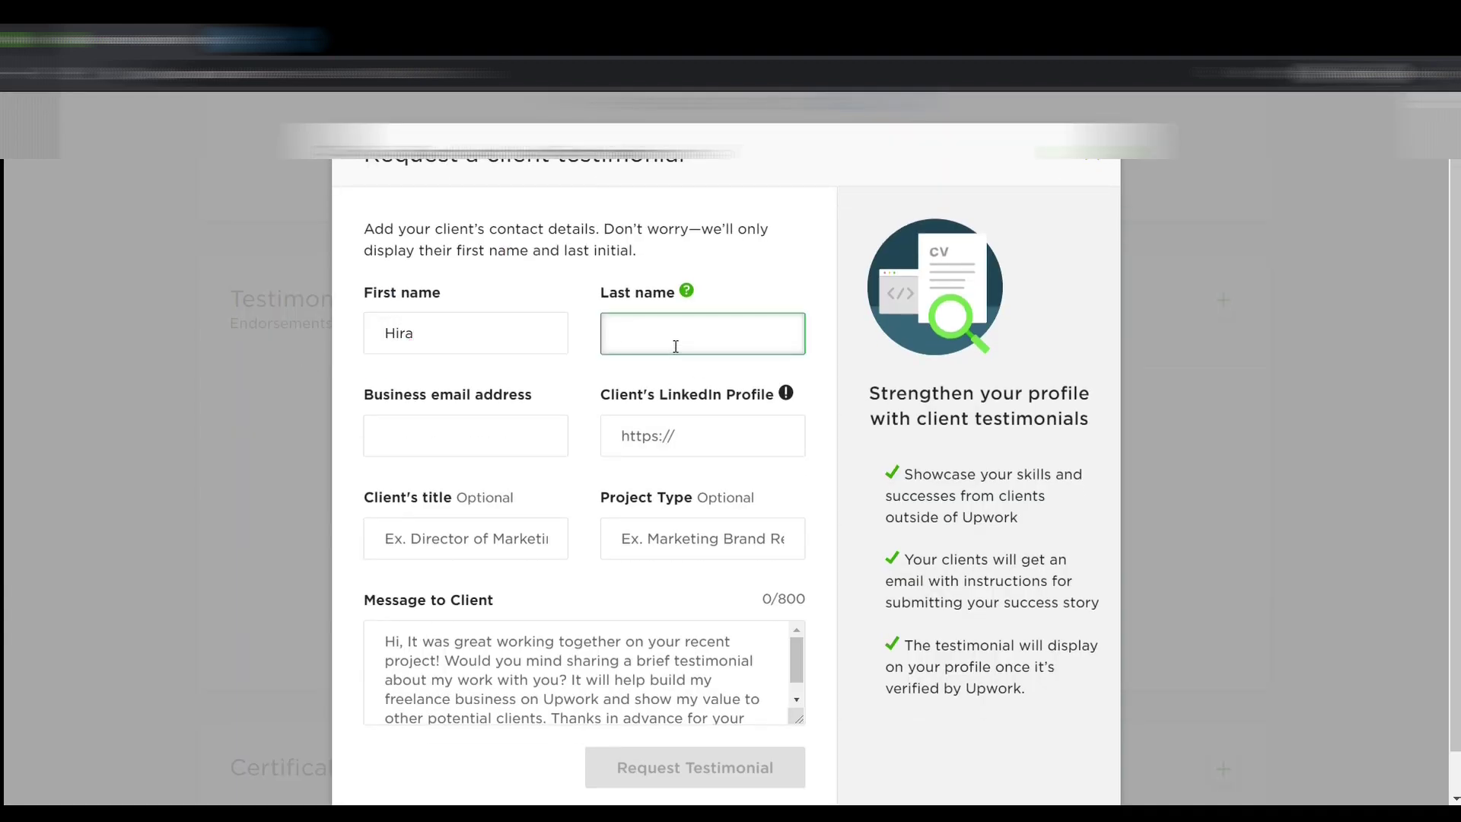
pyautogui.click(517, 433)
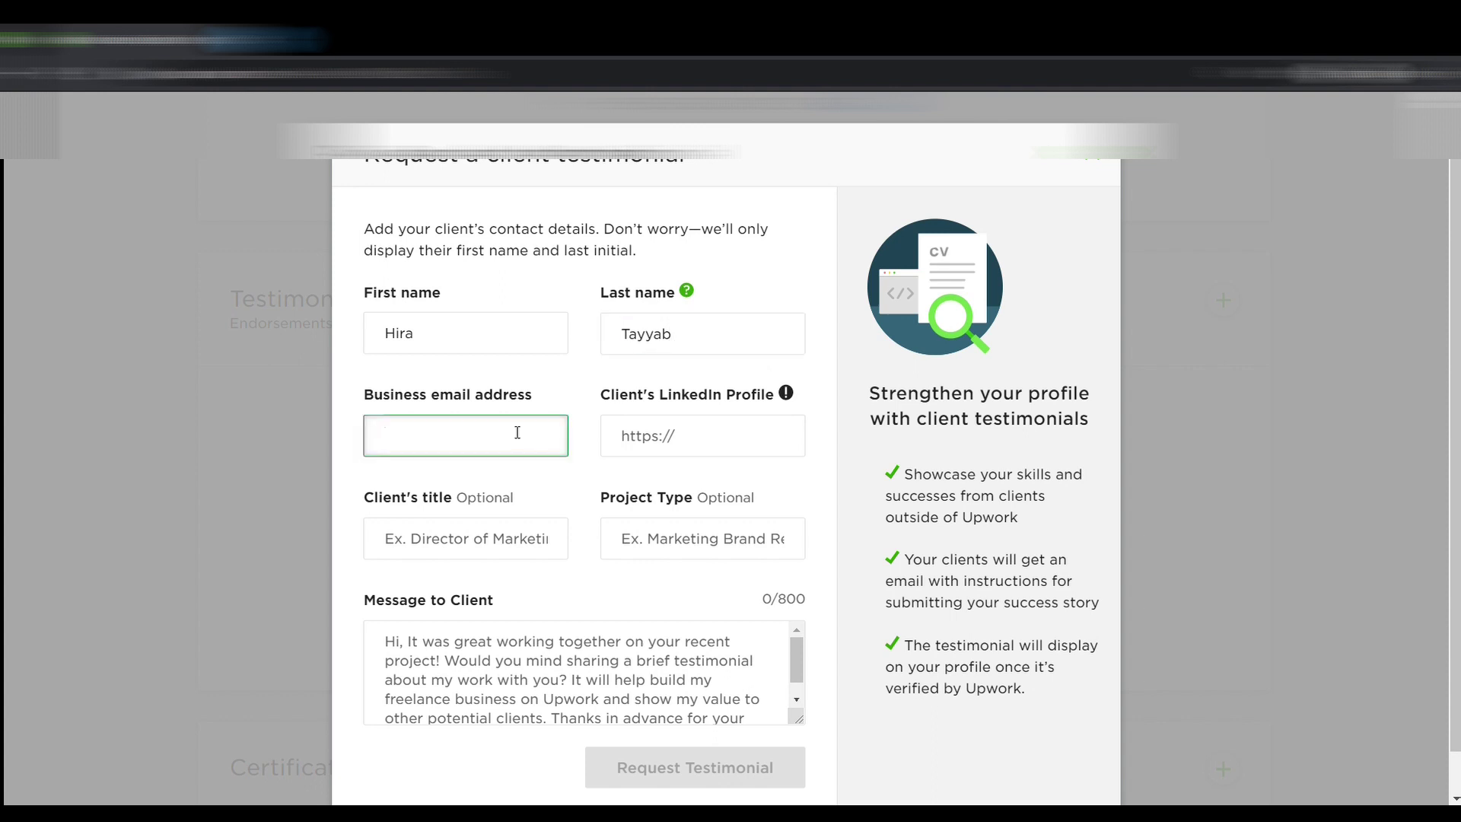
pyautogui.hotkey('ctrl', 'v')
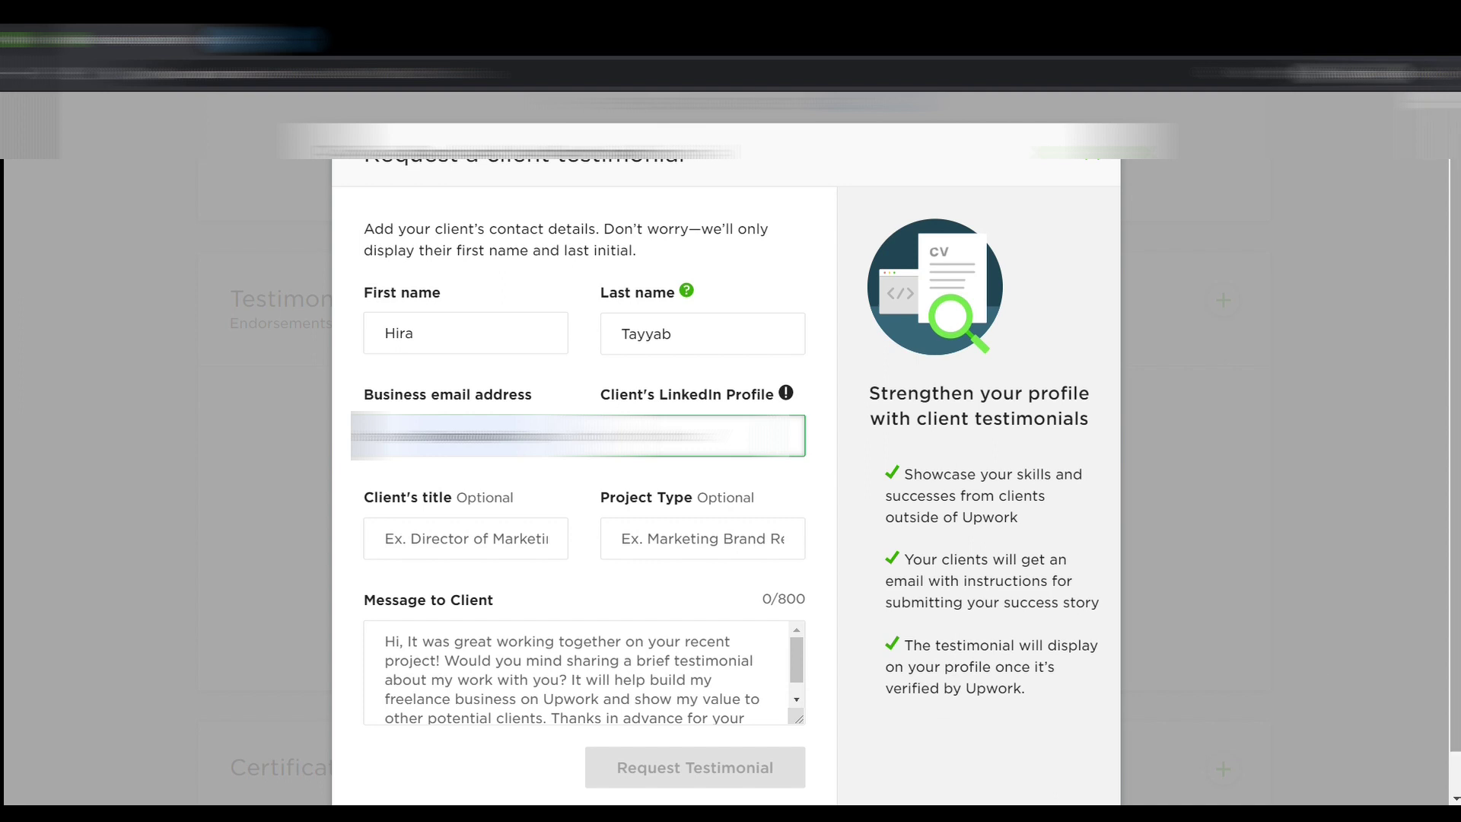
# - List the client as Software Engineer with a content writing project and send the request
pyautogui.click(492, 540)
pyautogui.write('Software Engineer')
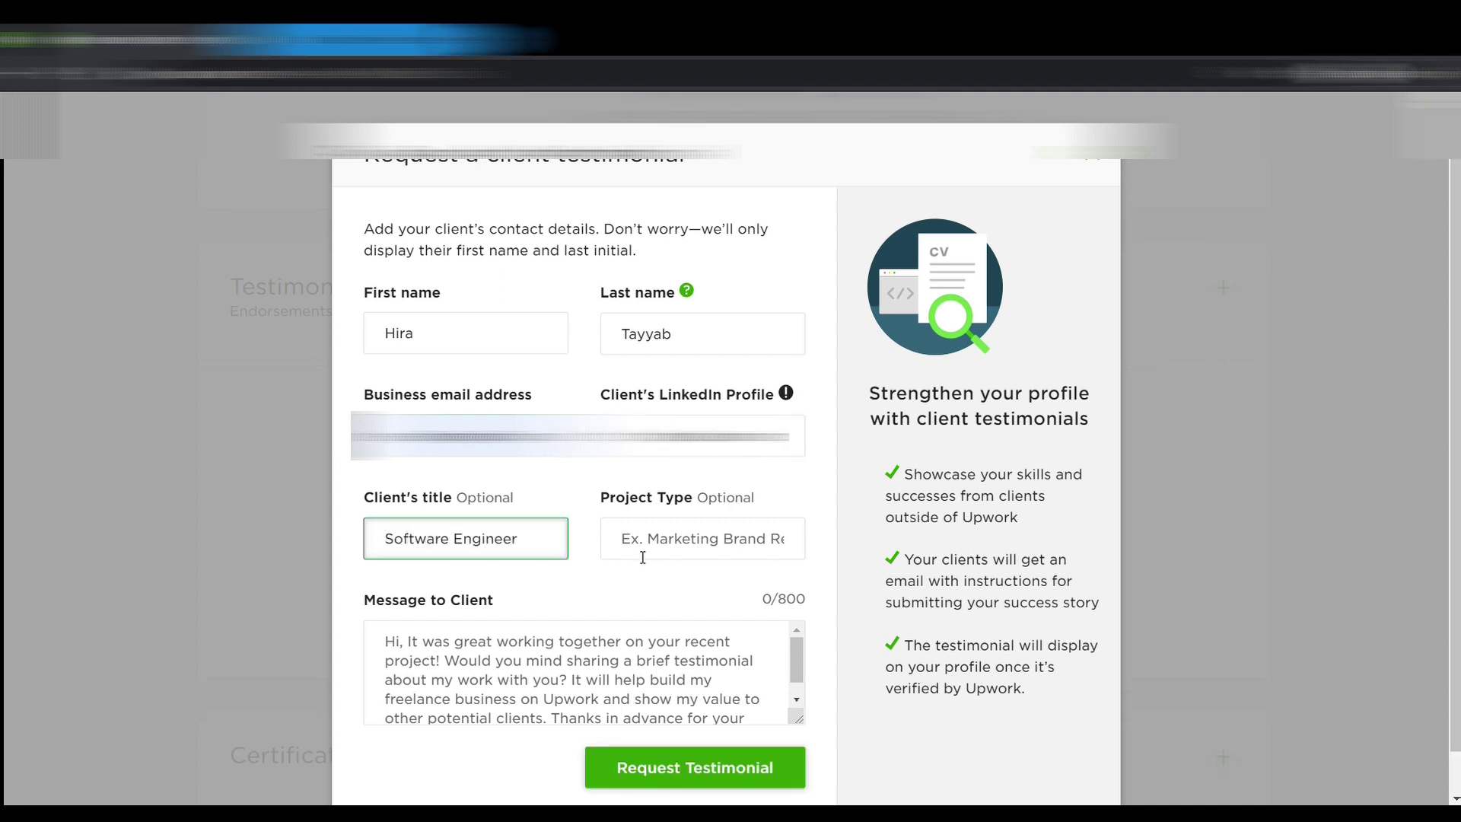
pyautogui.click(750, 544)
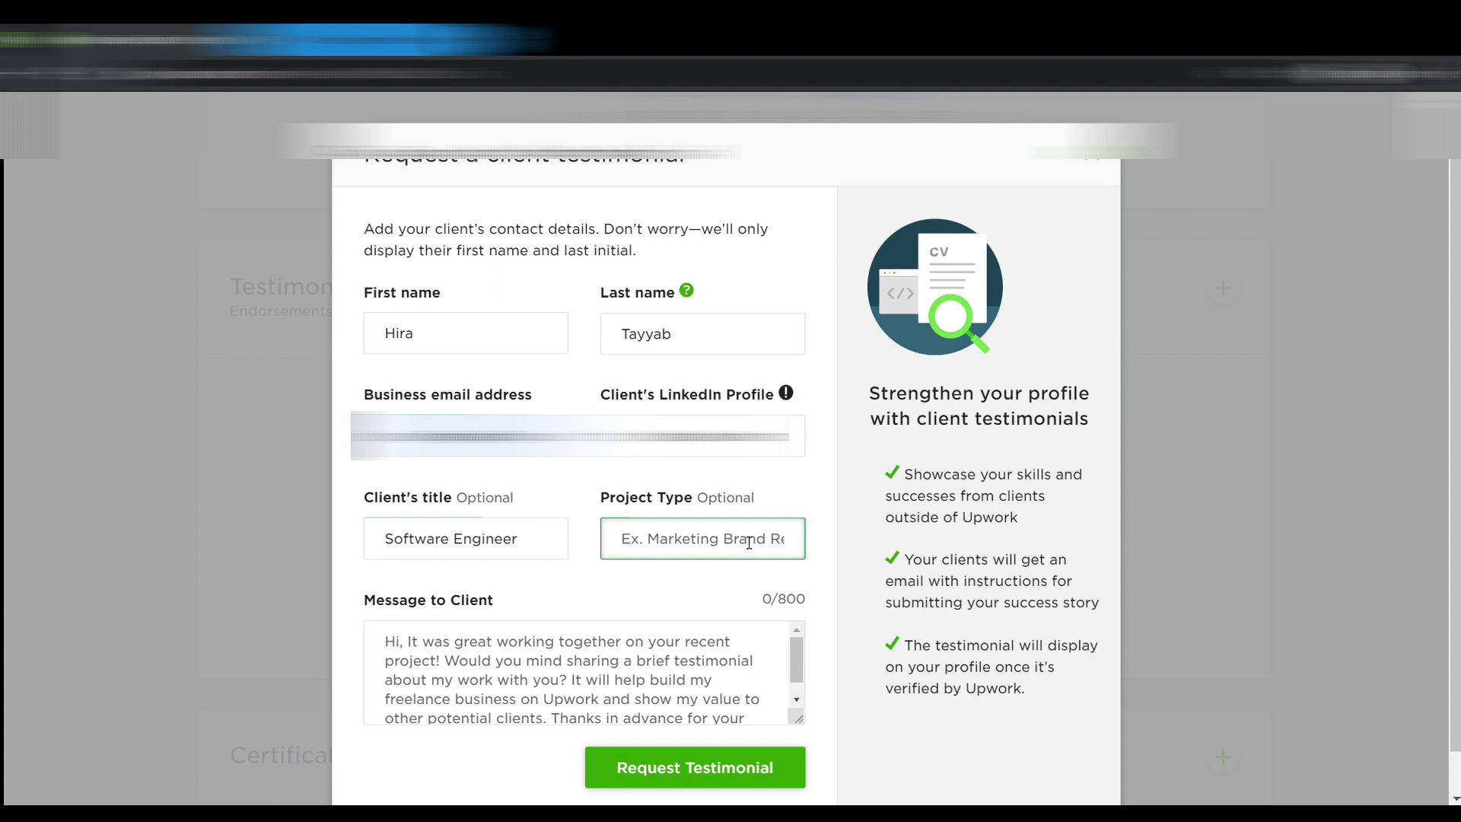
pyautogui.write('Graph')
pyautogui.press('BackSpace')
pyautogui.press('BackSpace')
pyautogui.press('BackSpace')
pyautogui.write('Content Writing')
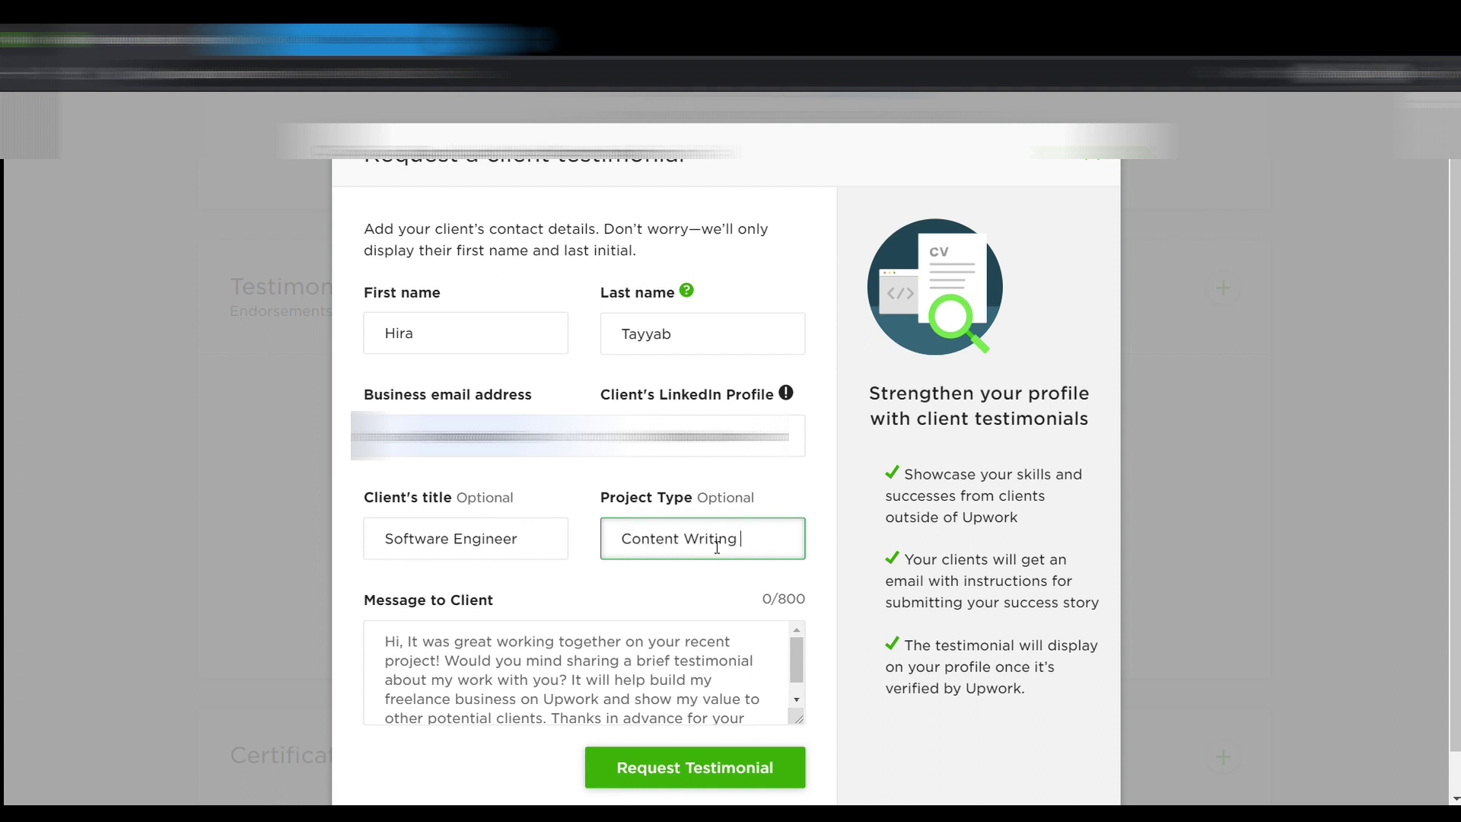
pyautogui.write('tant')
pyautogui.press('Tab')
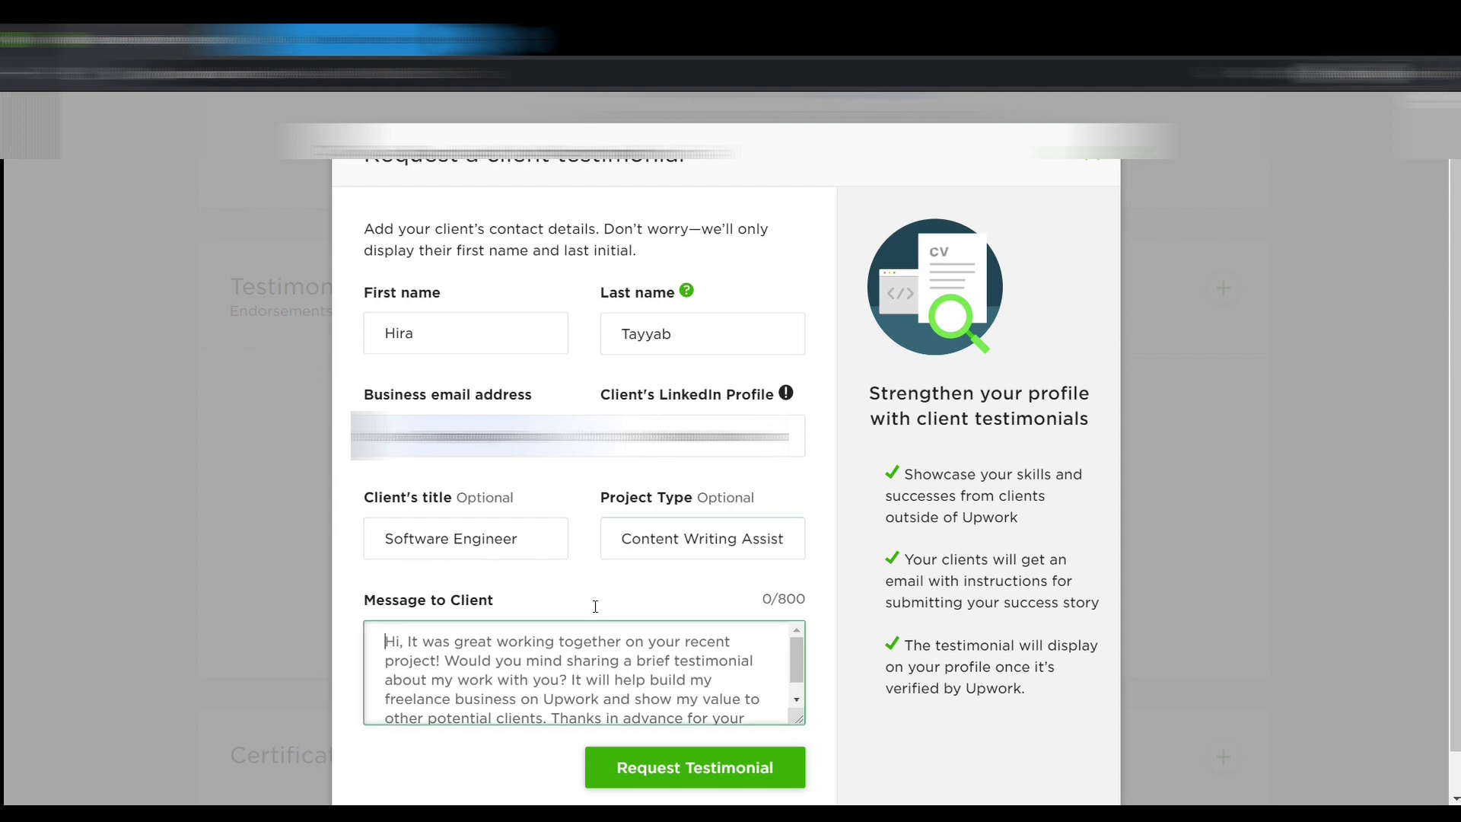
pyautogui.click(659, 769)
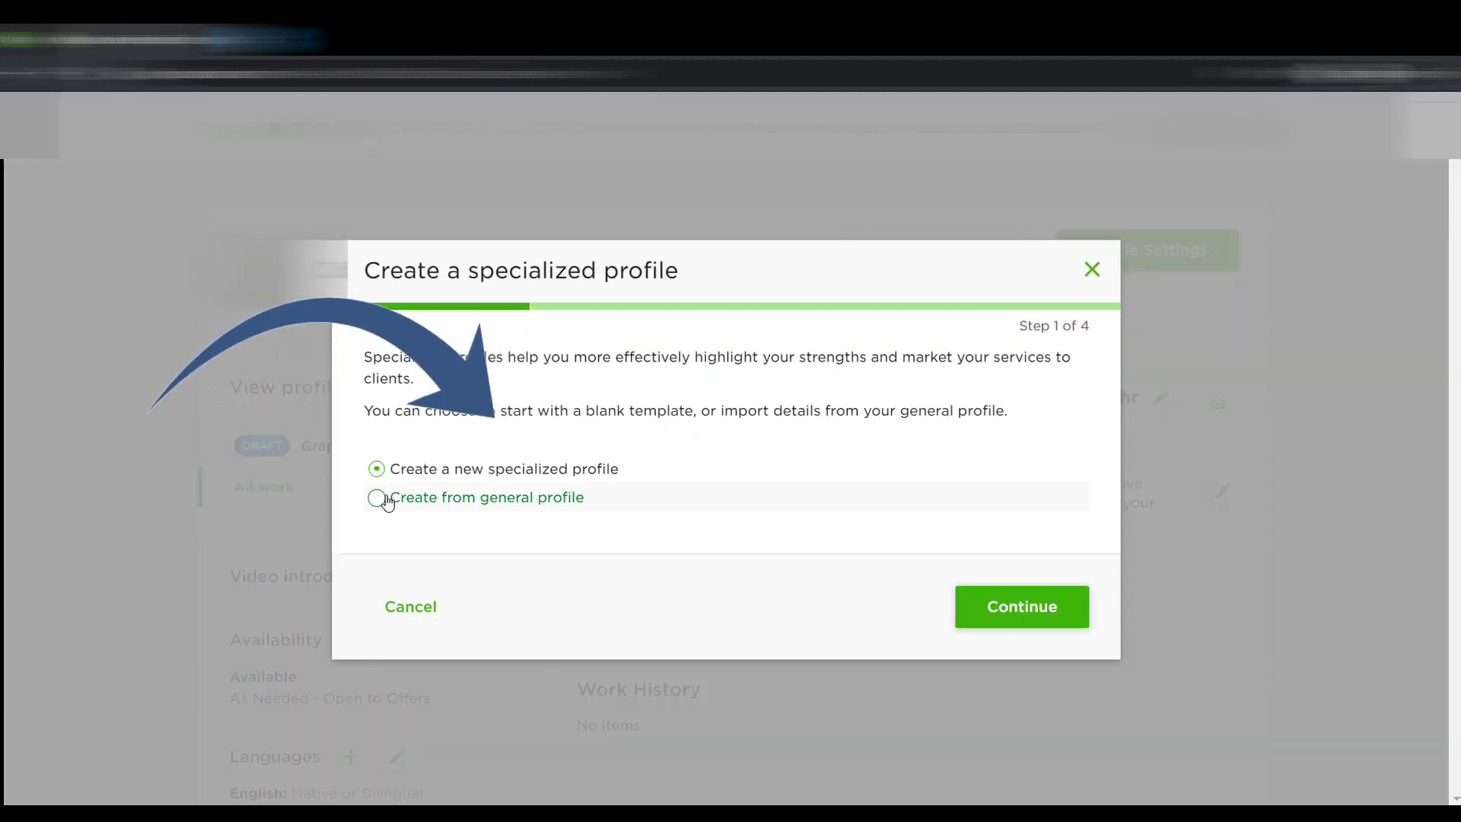
# - Build the specialized profile from the general profile and choose Illustration from the other specialties
pyautogui.click(378, 499)
pyautogui.click(1038, 652)
pyautogui.click(394, 474)
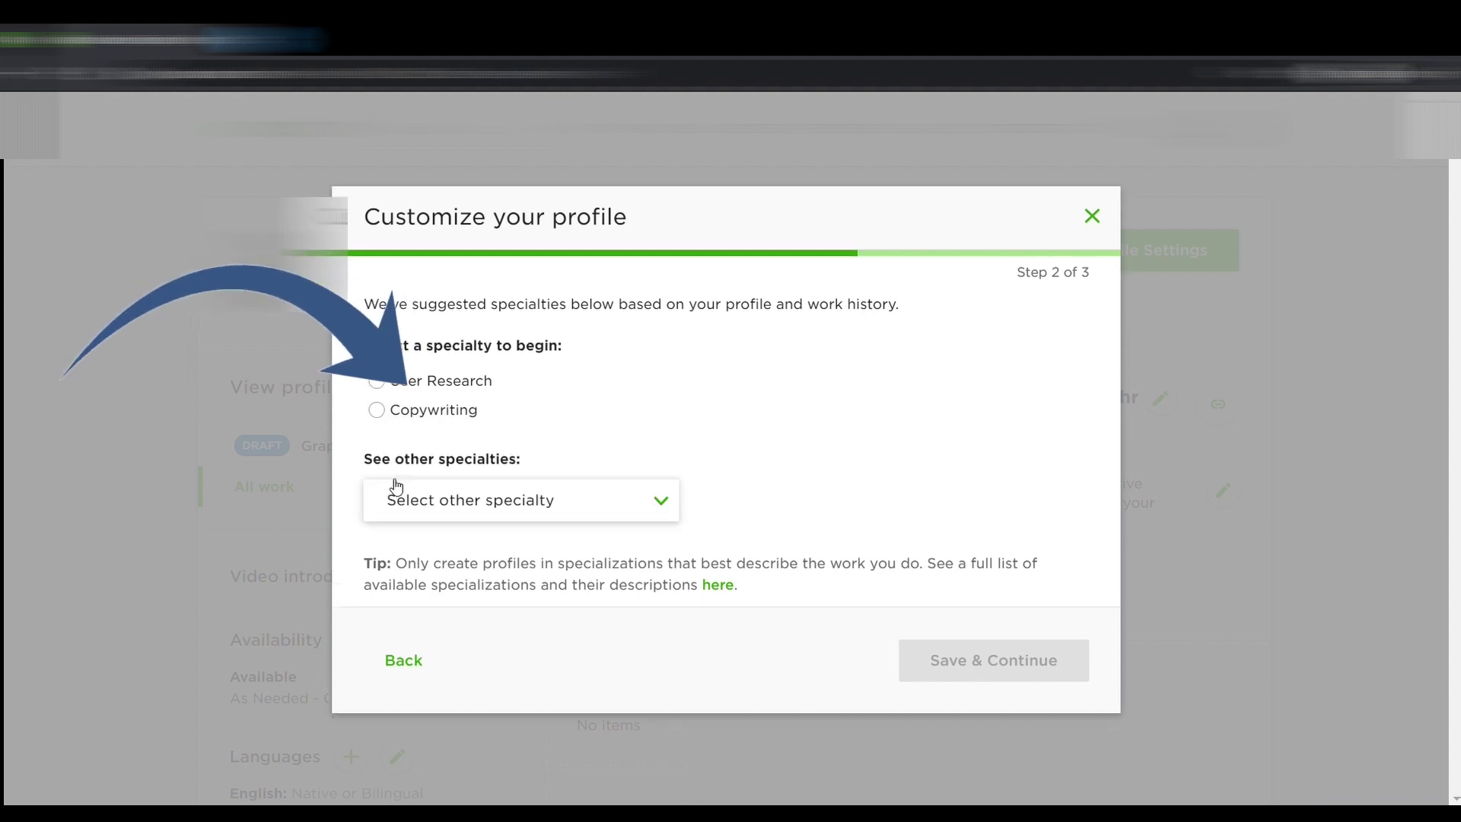
pyautogui.click(457, 503)
pyautogui.scroll(-5, 517, 672)
pyautogui.scroll(-3, 519, 675)
pyautogui.scroll(-3, 522, 675)
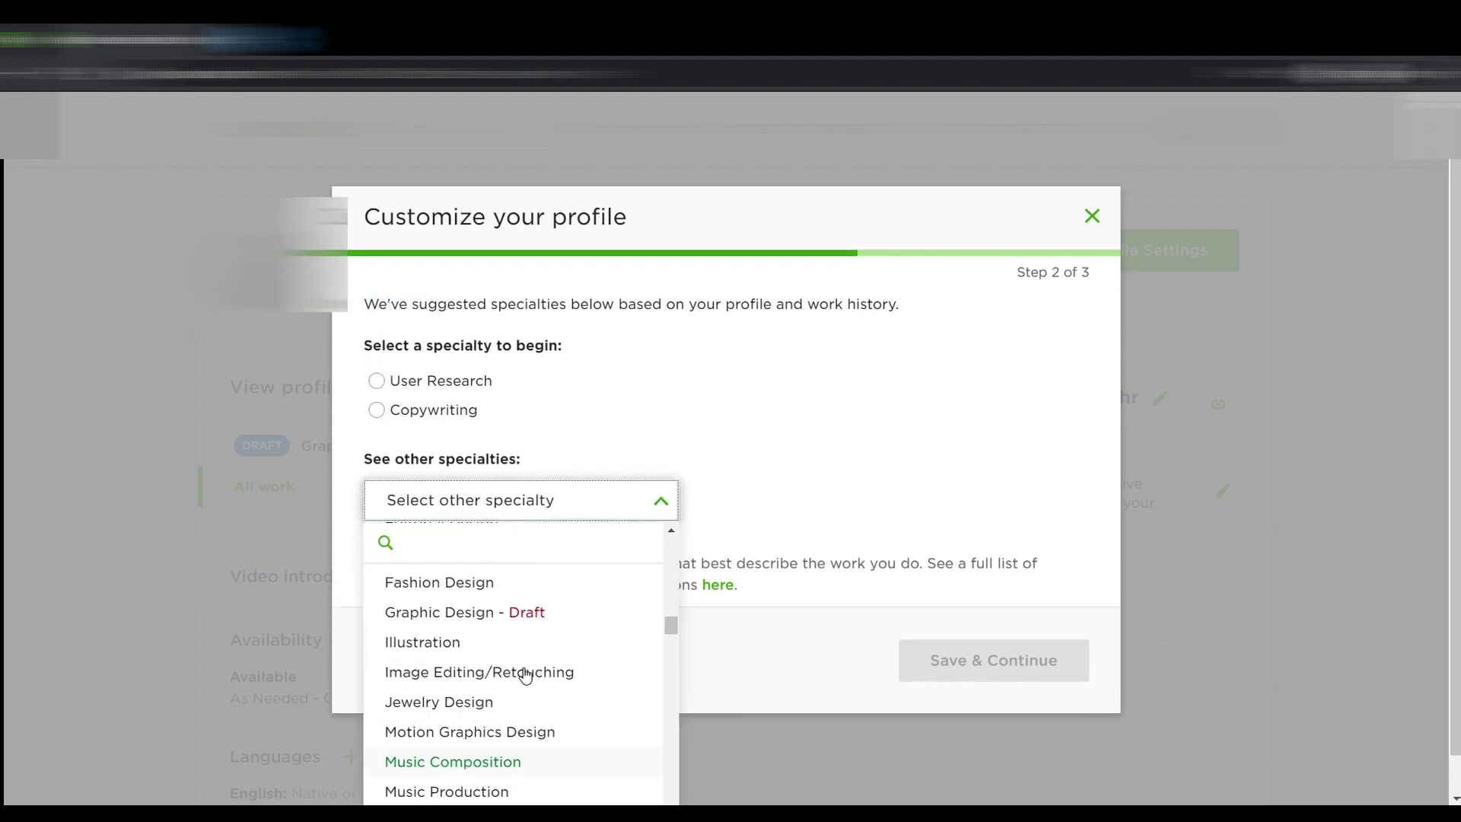
pyautogui.scroll(-3, 440, 643)
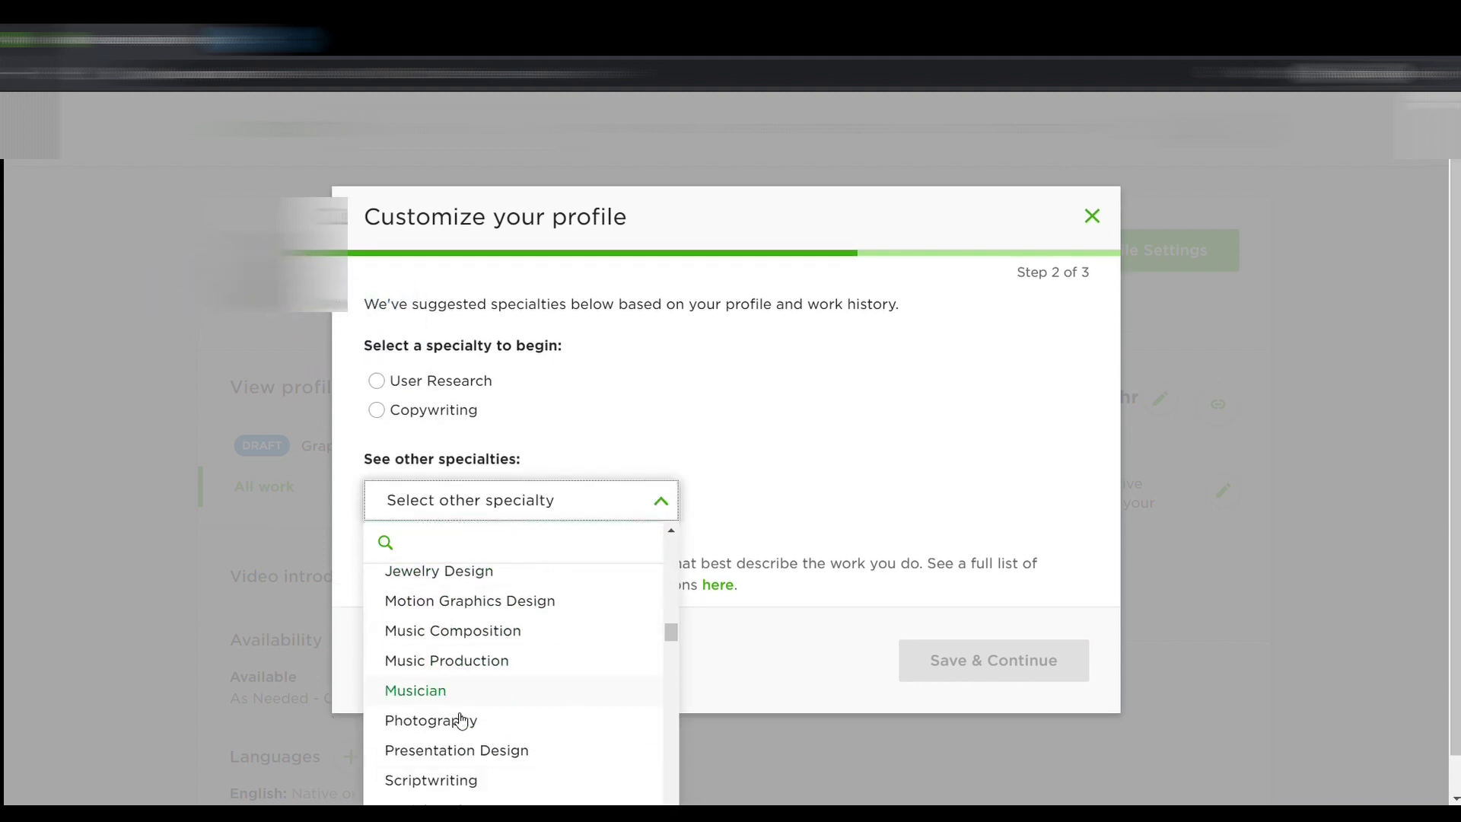
pyautogui.scroll(-4, 459, 718)
pyautogui.scroll(1, 460, 782)
pyautogui.scroll(10, 460, 776)
pyautogui.scroll(3, 439, 707)
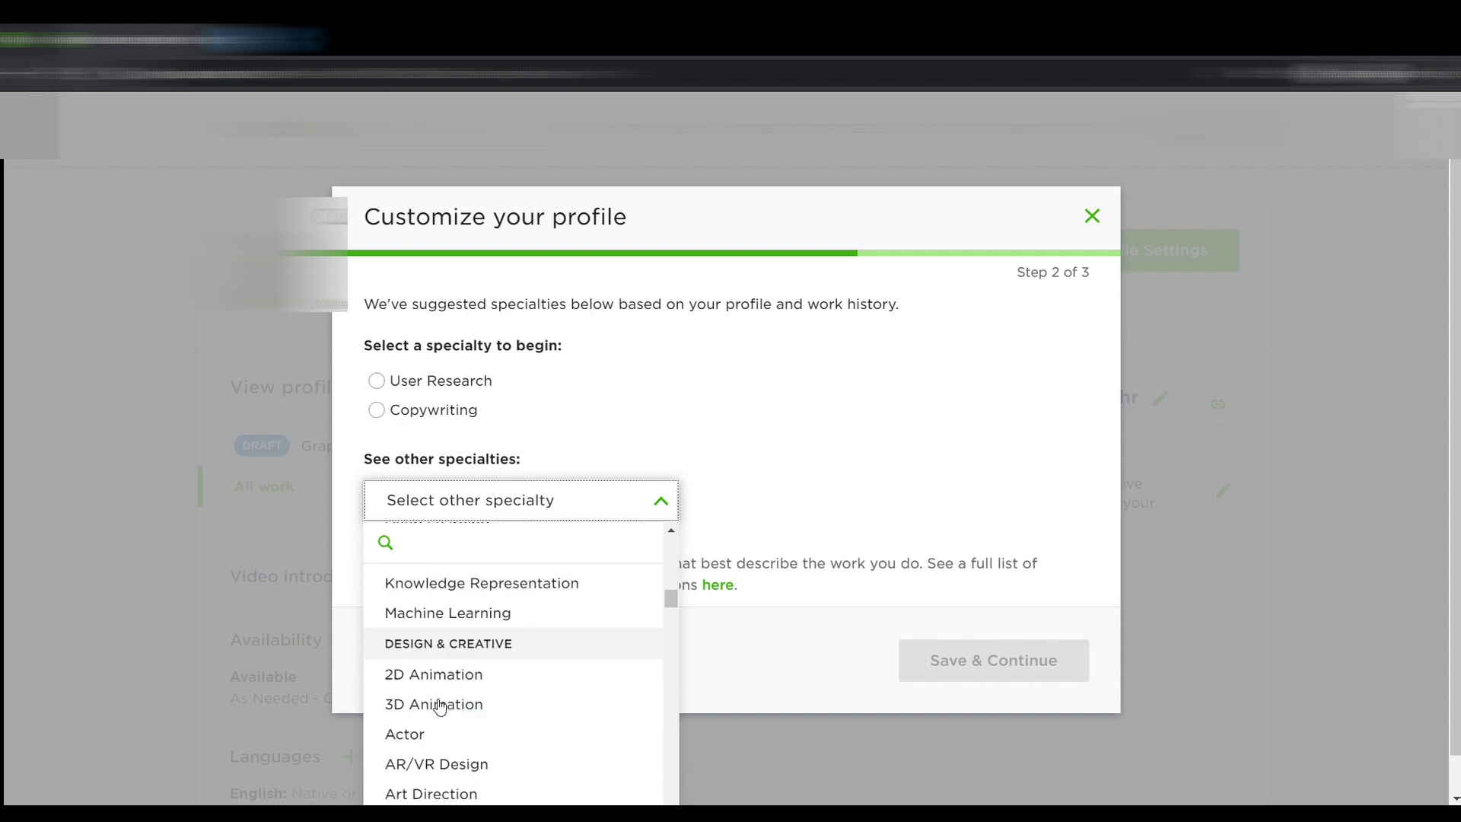
pyautogui.scroll(-3, 437, 713)
pyautogui.scroll(-3, 433, 714)
pyautogui.scroll(-2, 417, 684)
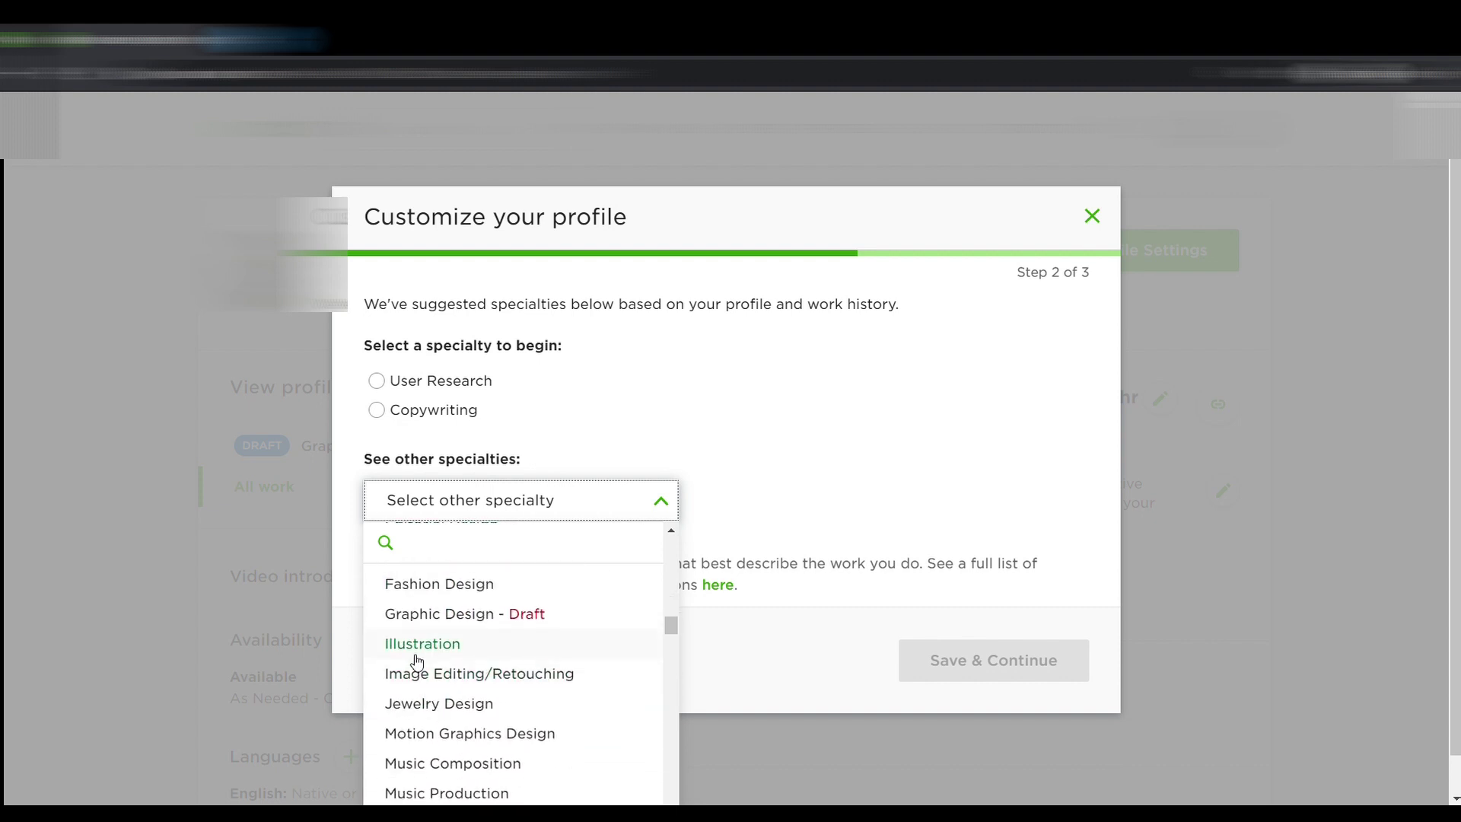
pyautogui.click(421, 643)
# - Continue to skills and tick Concept Art, Packaging, Character and Sketch illustration types
pyautogui.click(993, 660)
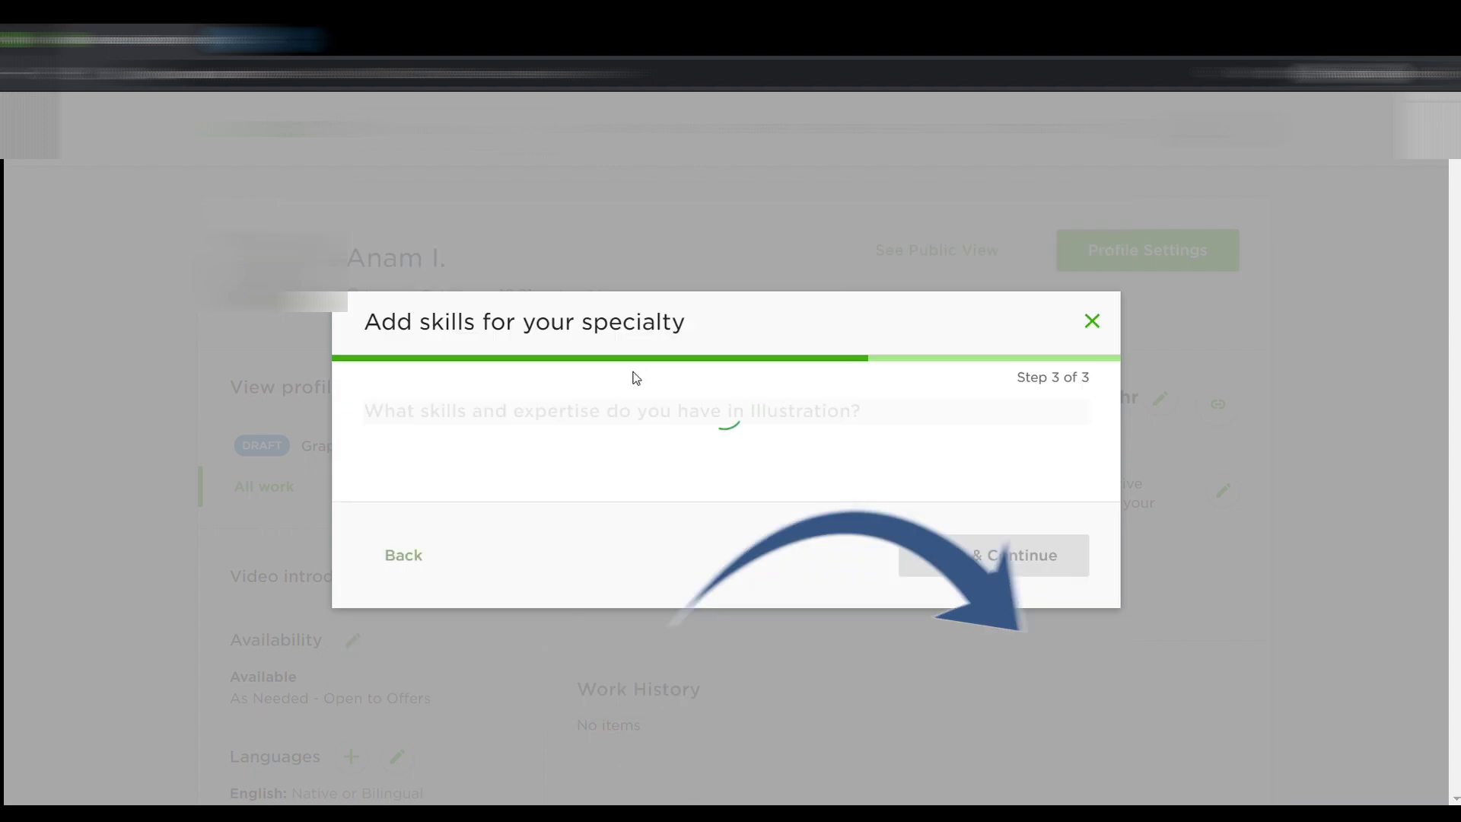
pyautogui.click(432, 331)
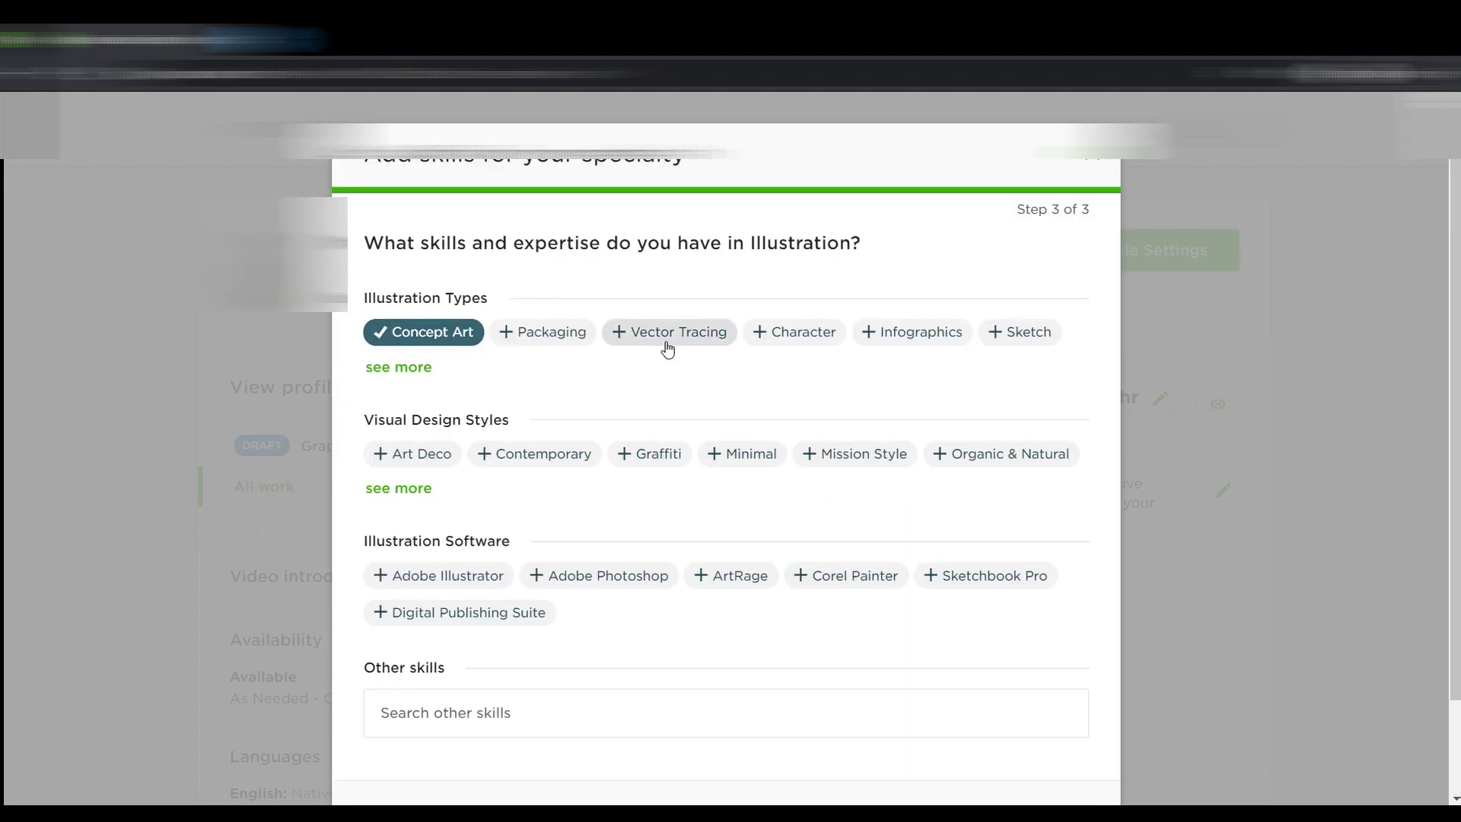
pyautogui.click(551, 331)
pyautogui.click(818, 346)
pyautogui.click(1027, 332)
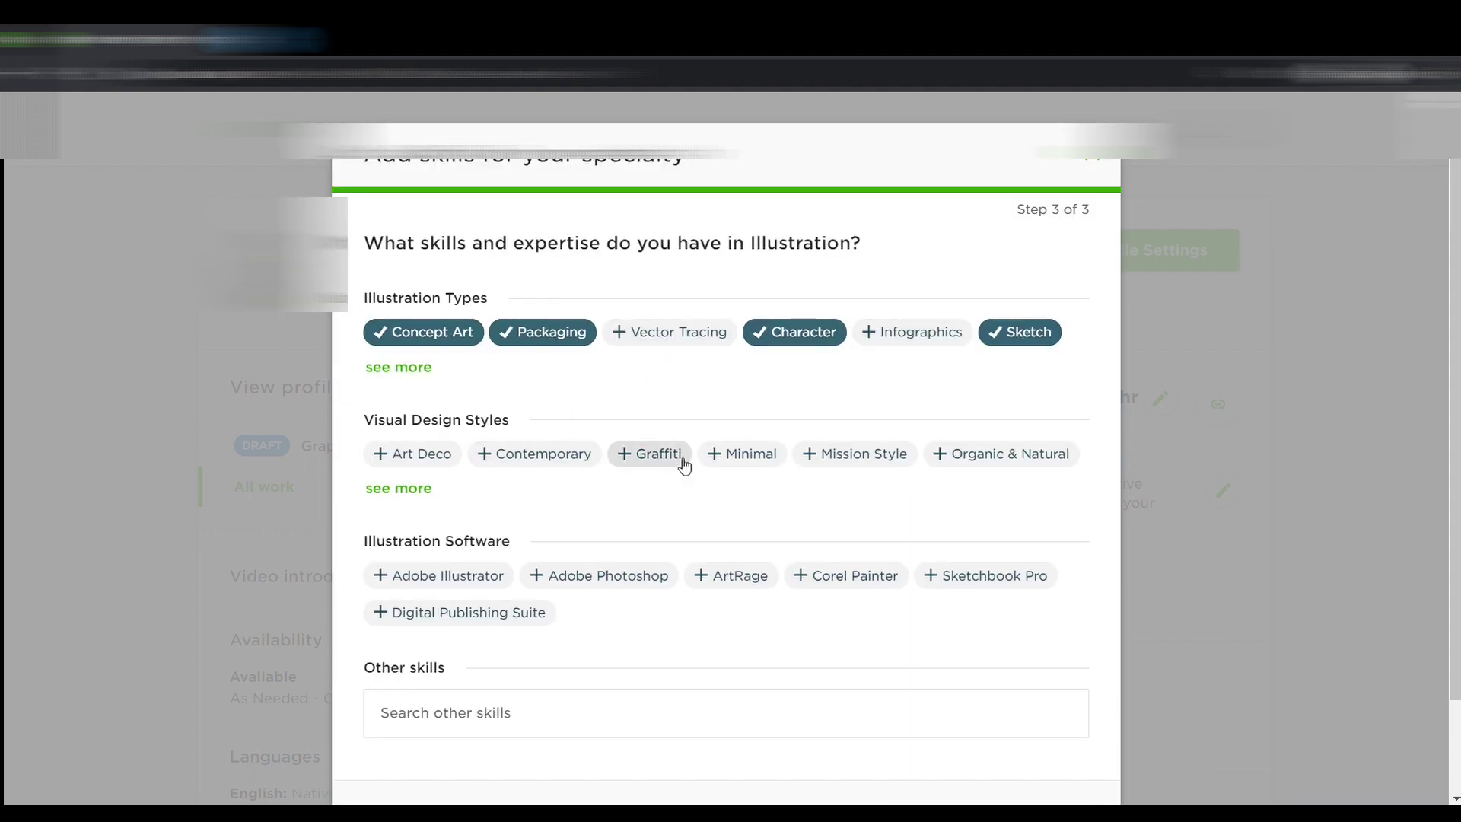
# - Tick the Graffiti, Minimal and Organic & Natural design styles
pyautogui.click(659, 453)
pyautogui.click(750, 453)
pyautogui.click(959, 453)
# - Reveal more types and tick Animation, Branding/Logo, Line Drawing, Comic, Collage, Cartoon, Storybook, Technical Illustration, Textile Design
pyautogui.click(399, 367)
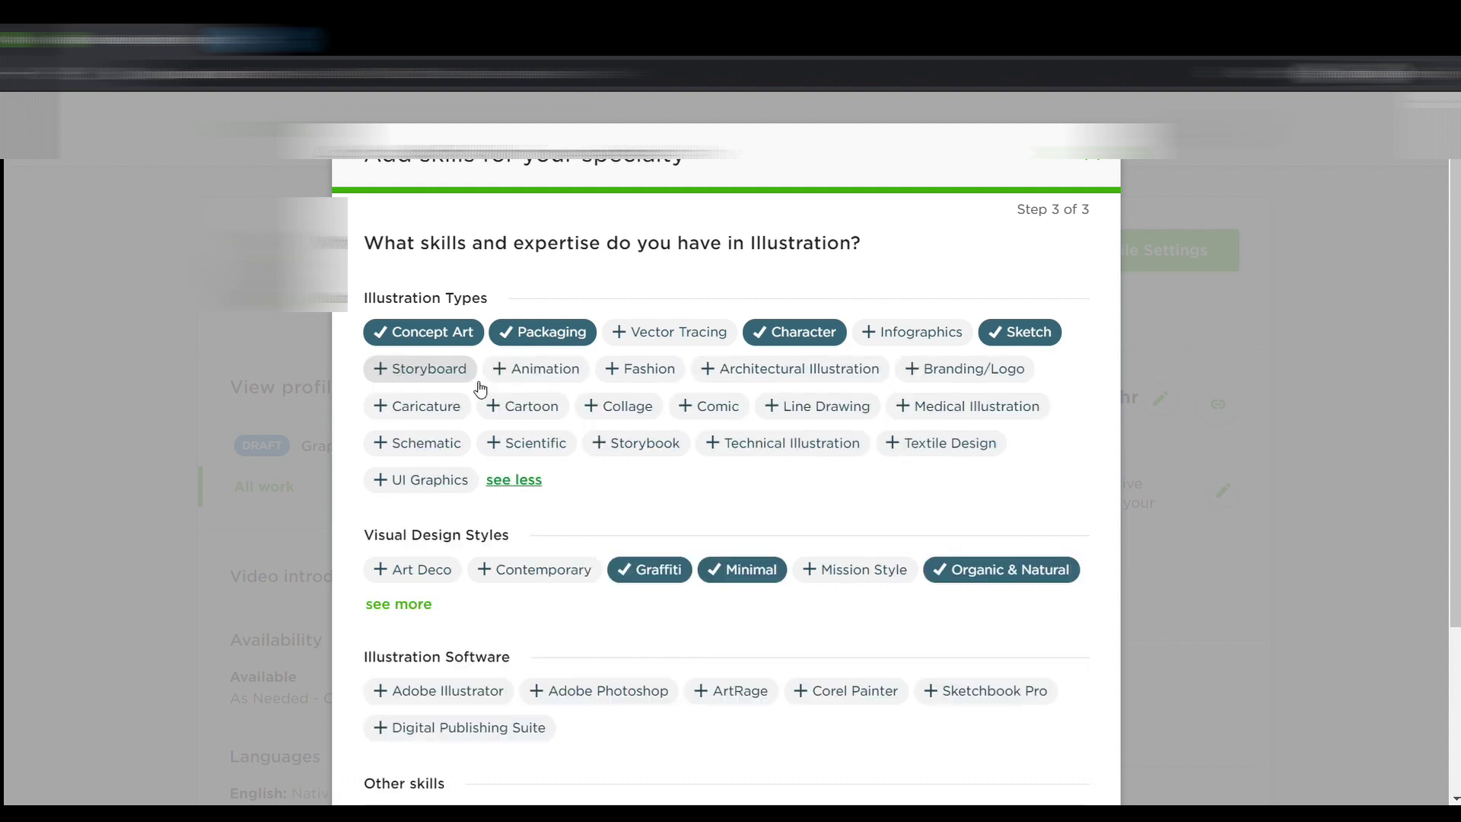
pyautogui.click(537, 367)
pyautogui.click(970, 367)
pyautogui.click(822, 405)
pyautogui.click(714, 405)
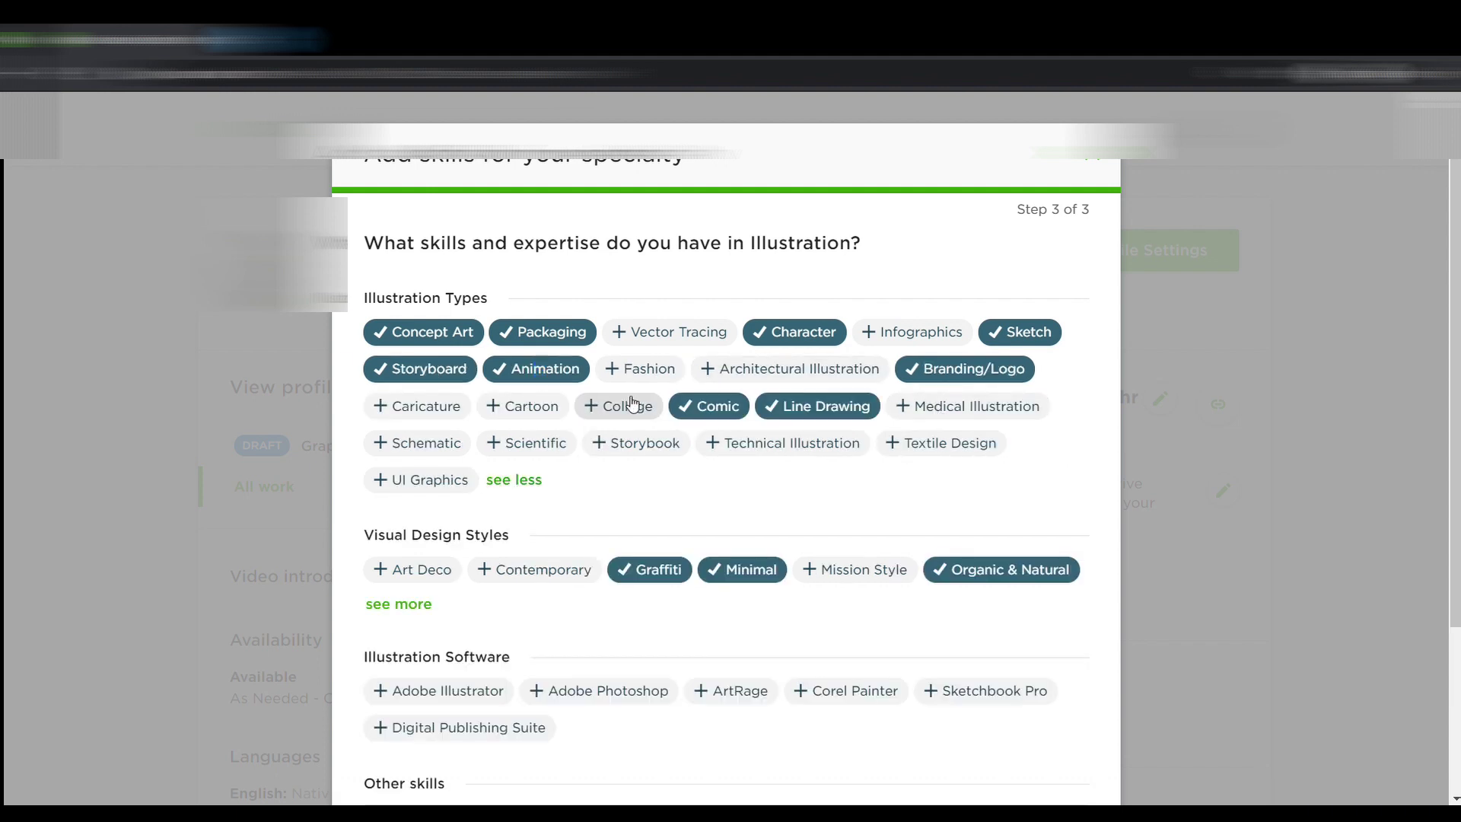
pyautogui.click(622, 405)
pyautogui.click(499, 405)
pyautogui.click(640, 443)
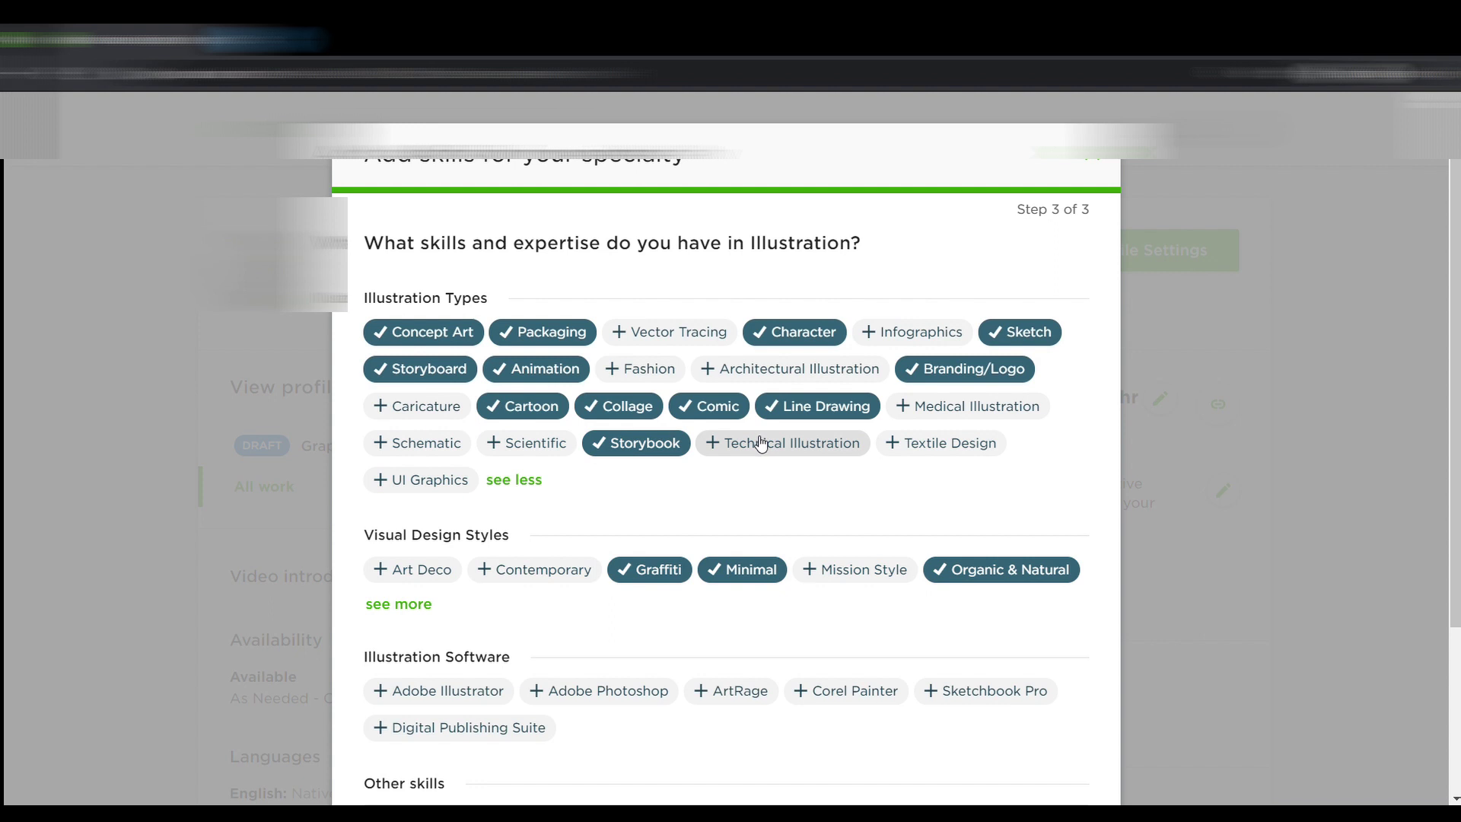
pyautogui.click(760, 443)
pyautogui.click(942, 443)
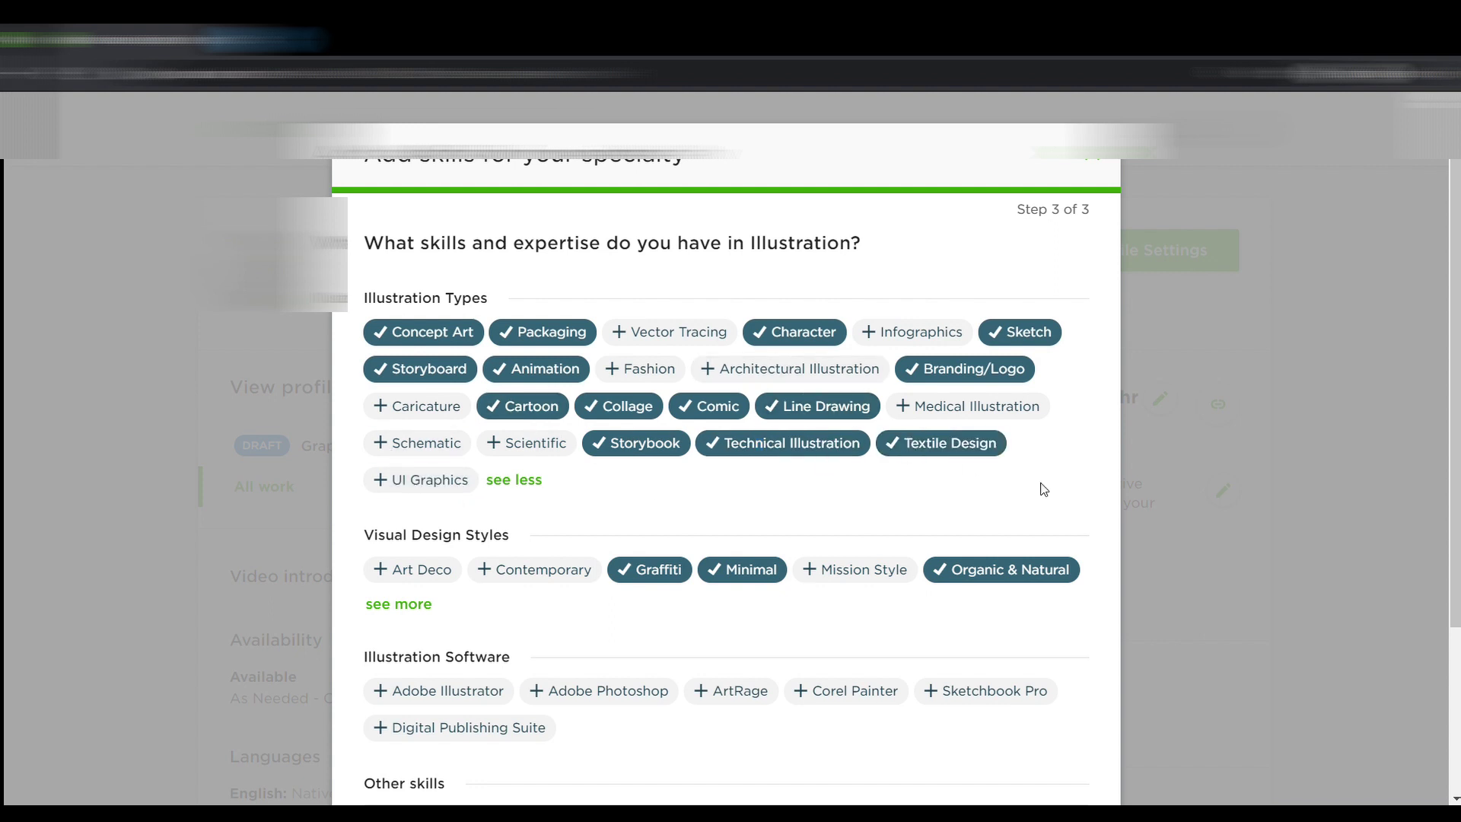
# - Tick Infographics, Vector Tracing, Fashion, Architectural Illustration, Caricature, Schematic and Scientific
pyautogui.click(894, 345)
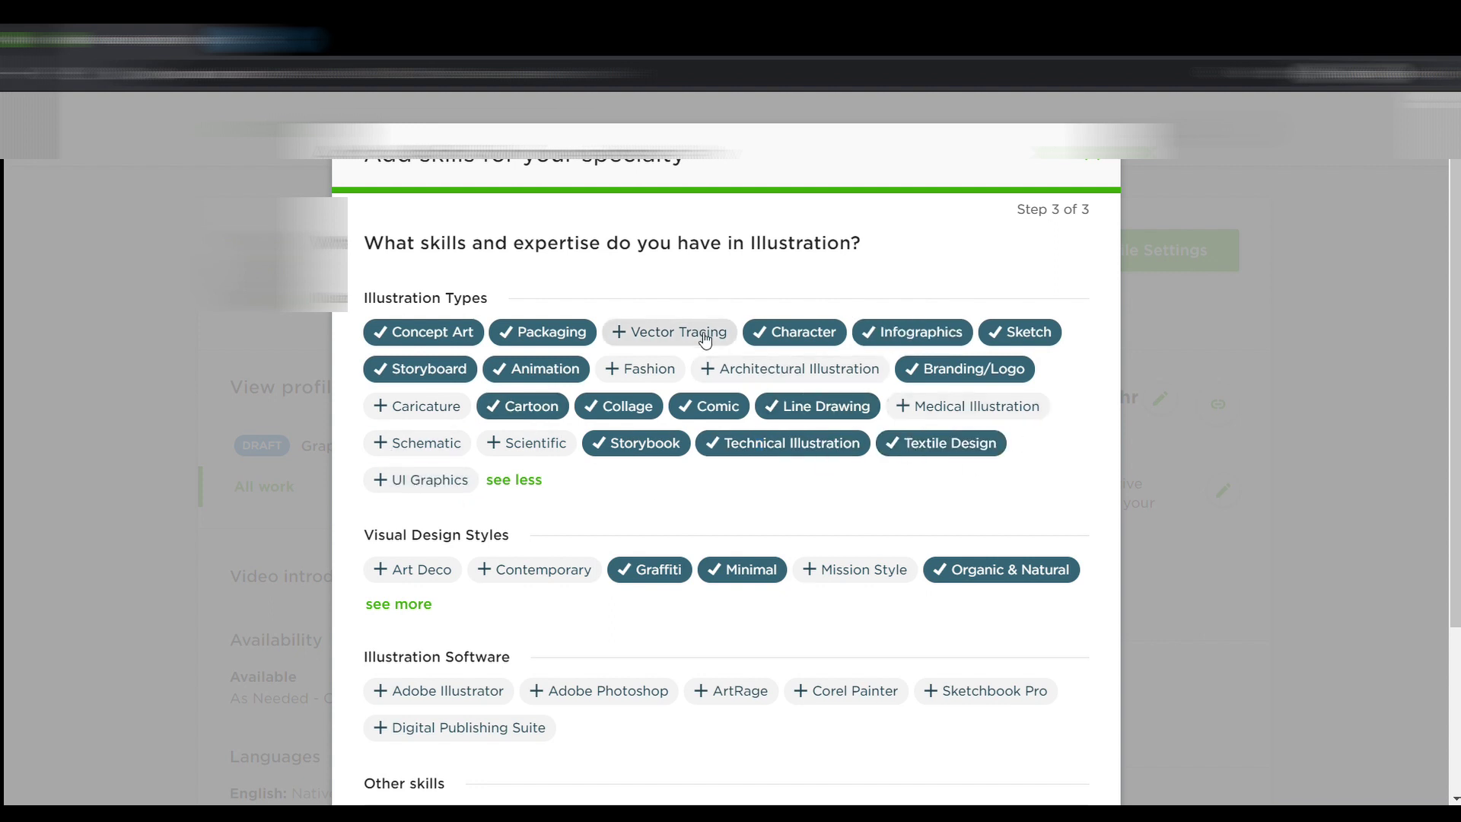
pyautogui.click(705, 334)
pyautogui.click(645, 368)
pyautogui.click(800, 369)
pyautogui.click(414, 406)
pyautogui.click(426, 444)
pyautogui.click(535, 442)
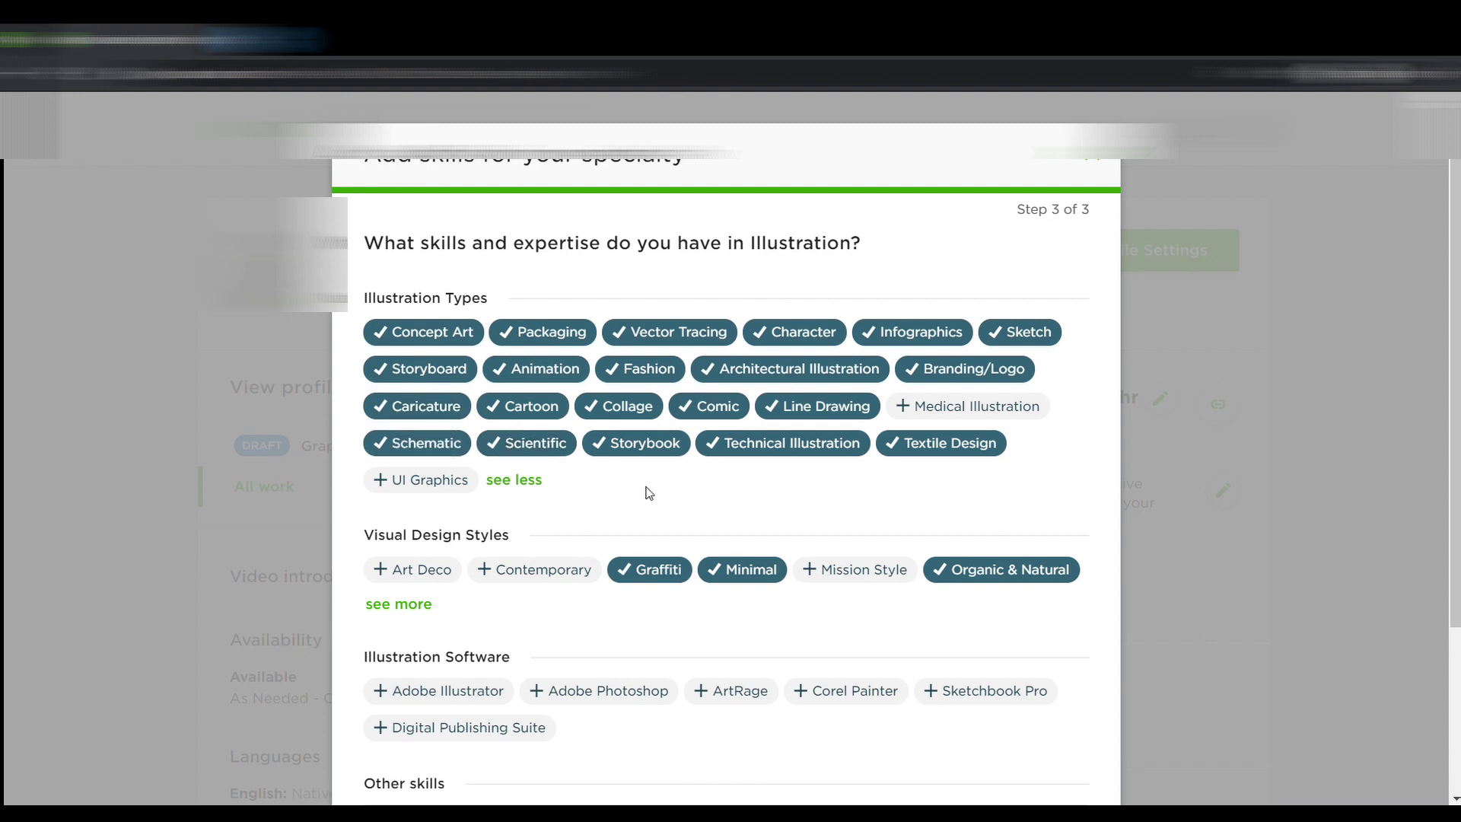
pyautogui.scroll(-2, 645, 493)
# - Reveal all design styles and tick Art Deco, Contemporary and Mission Style
pyautogui.click(428, 414)
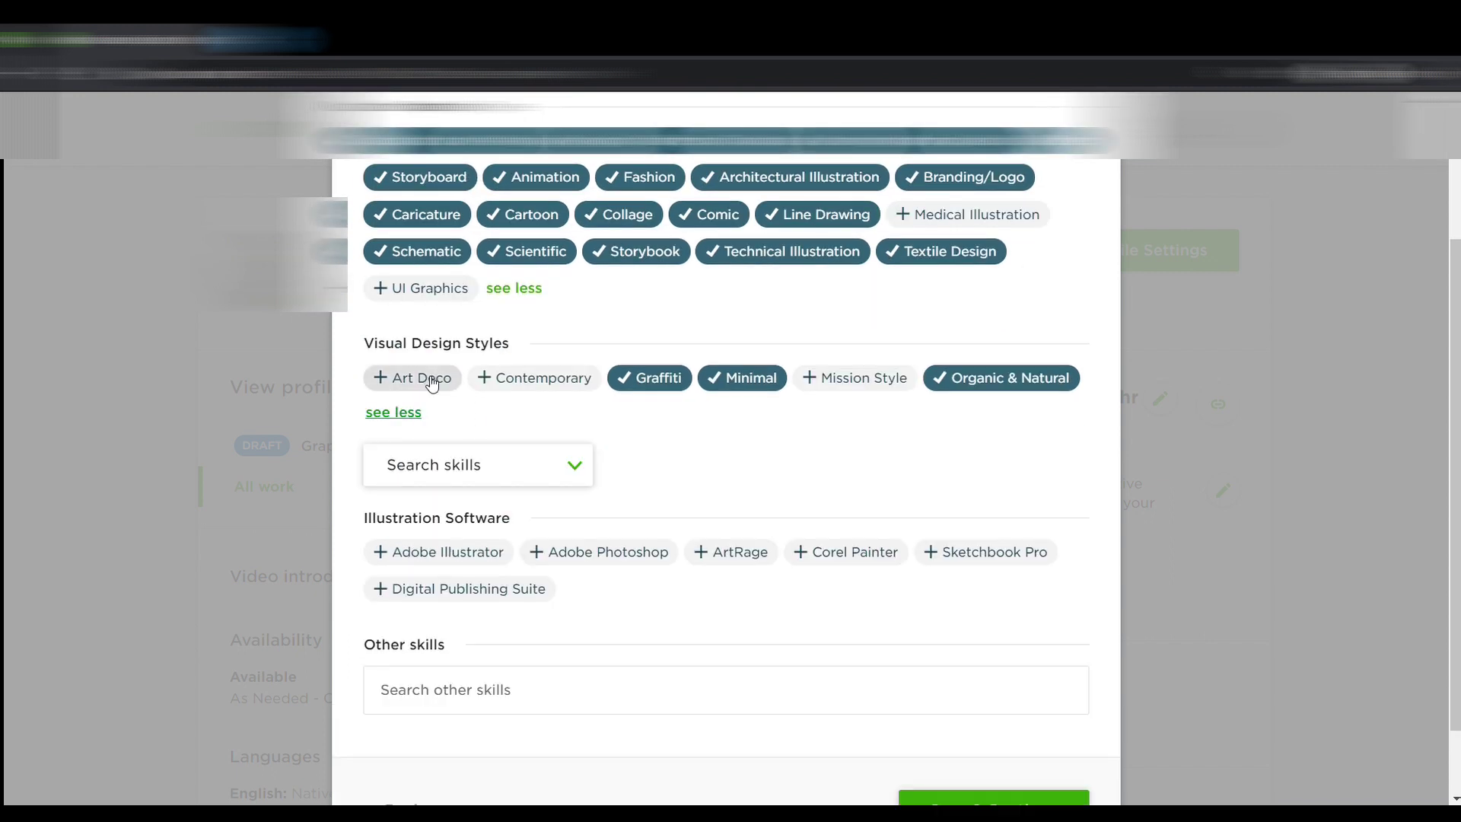
pyautogui.click(536, 378)
pyautogui.click(827, 381)
pyautogui.click(442, 378)
# - Add Realistic, Retro/Vintage, Black & White, Arts & Crafts and Colorful from the styles list
pyautogui.click(533, 464)
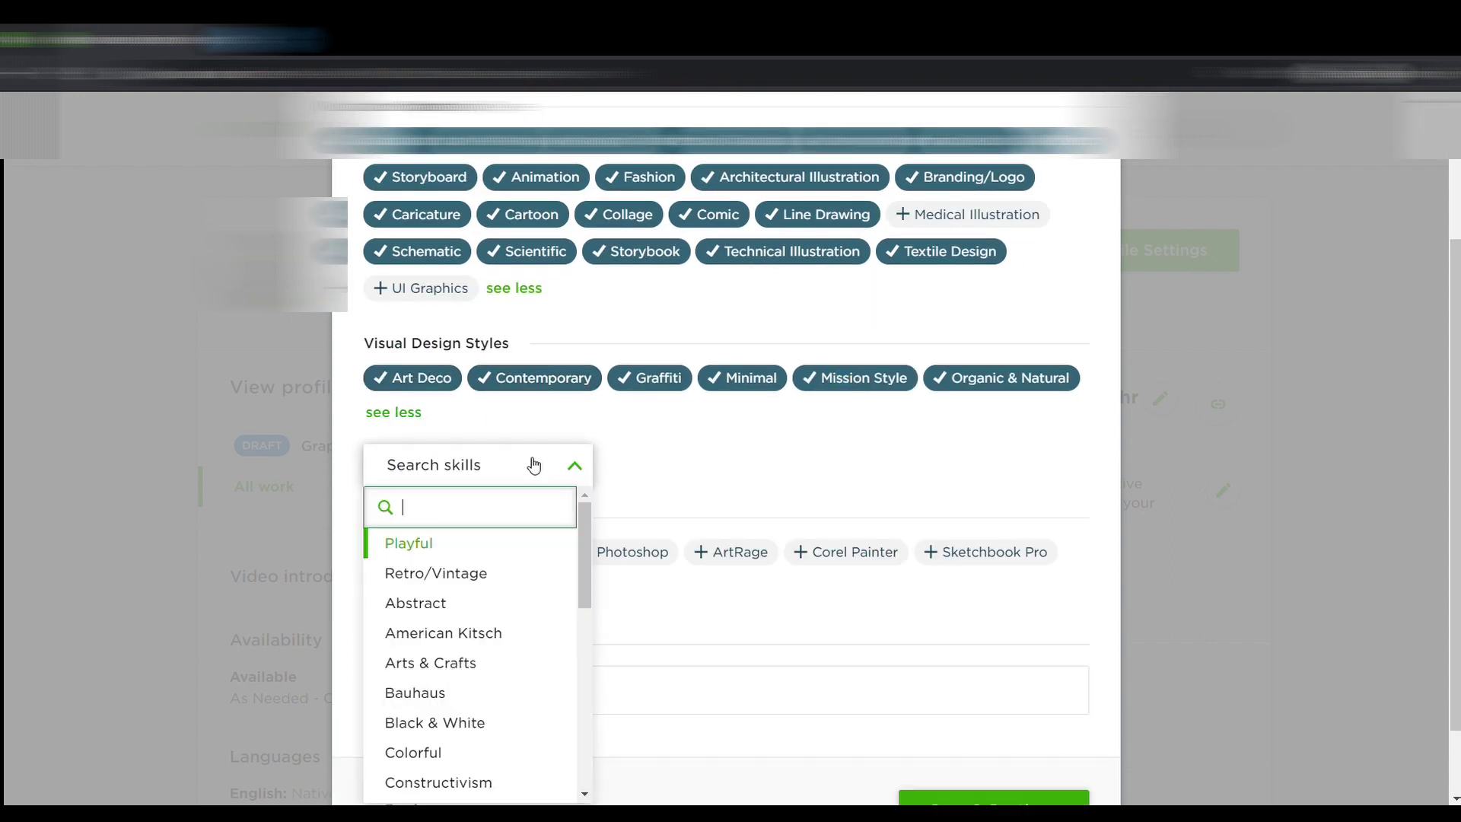
pyautogui.scroll(-5, 544, 730)
pyautogui.scroll(-2, 465, 754)
pyautogui.click(400, 612)
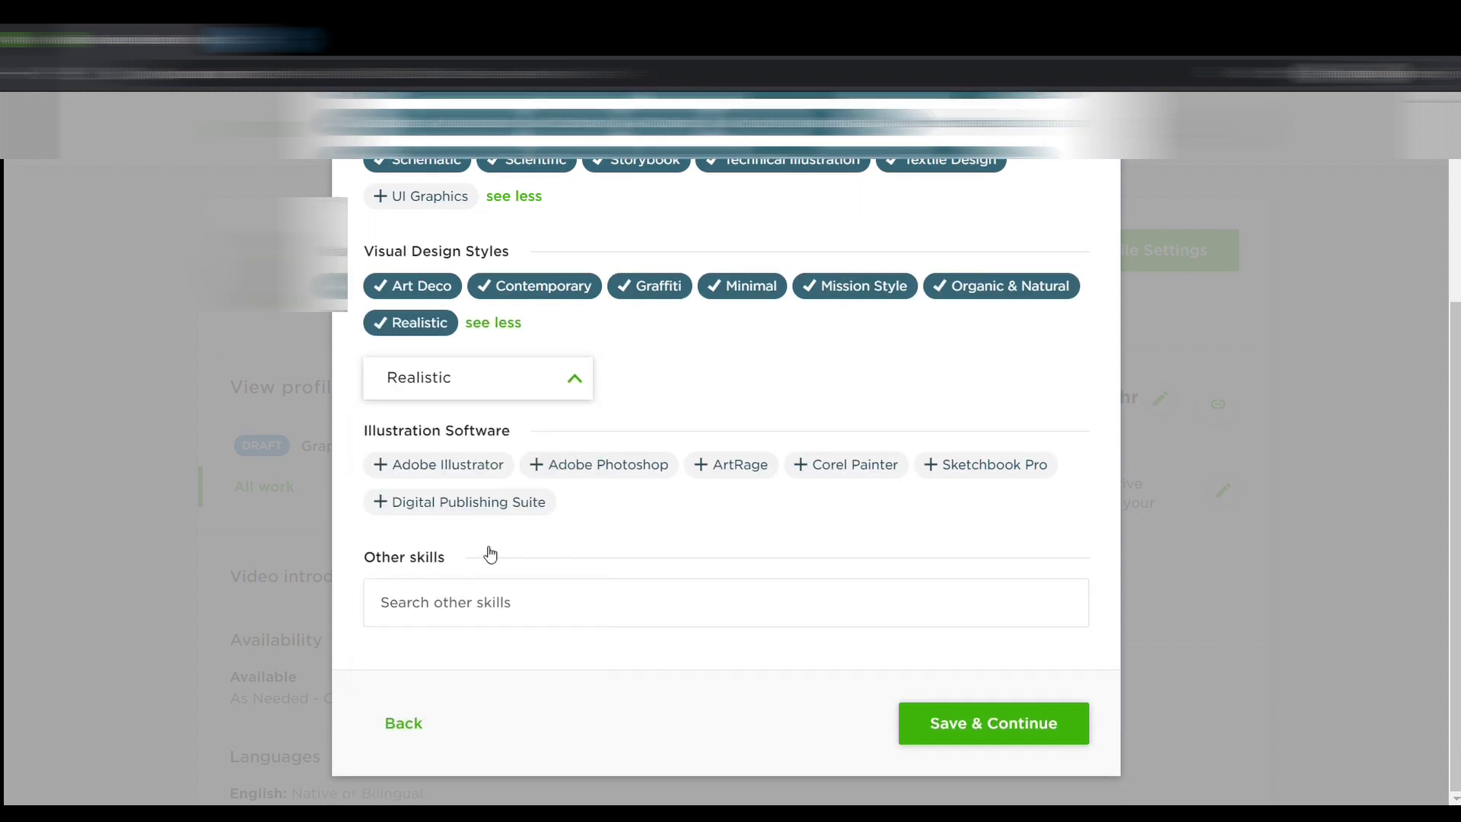
pyautogui.click(450, 380)
pyautogui.click(435, 490)
pyautogui.click(450, 378)
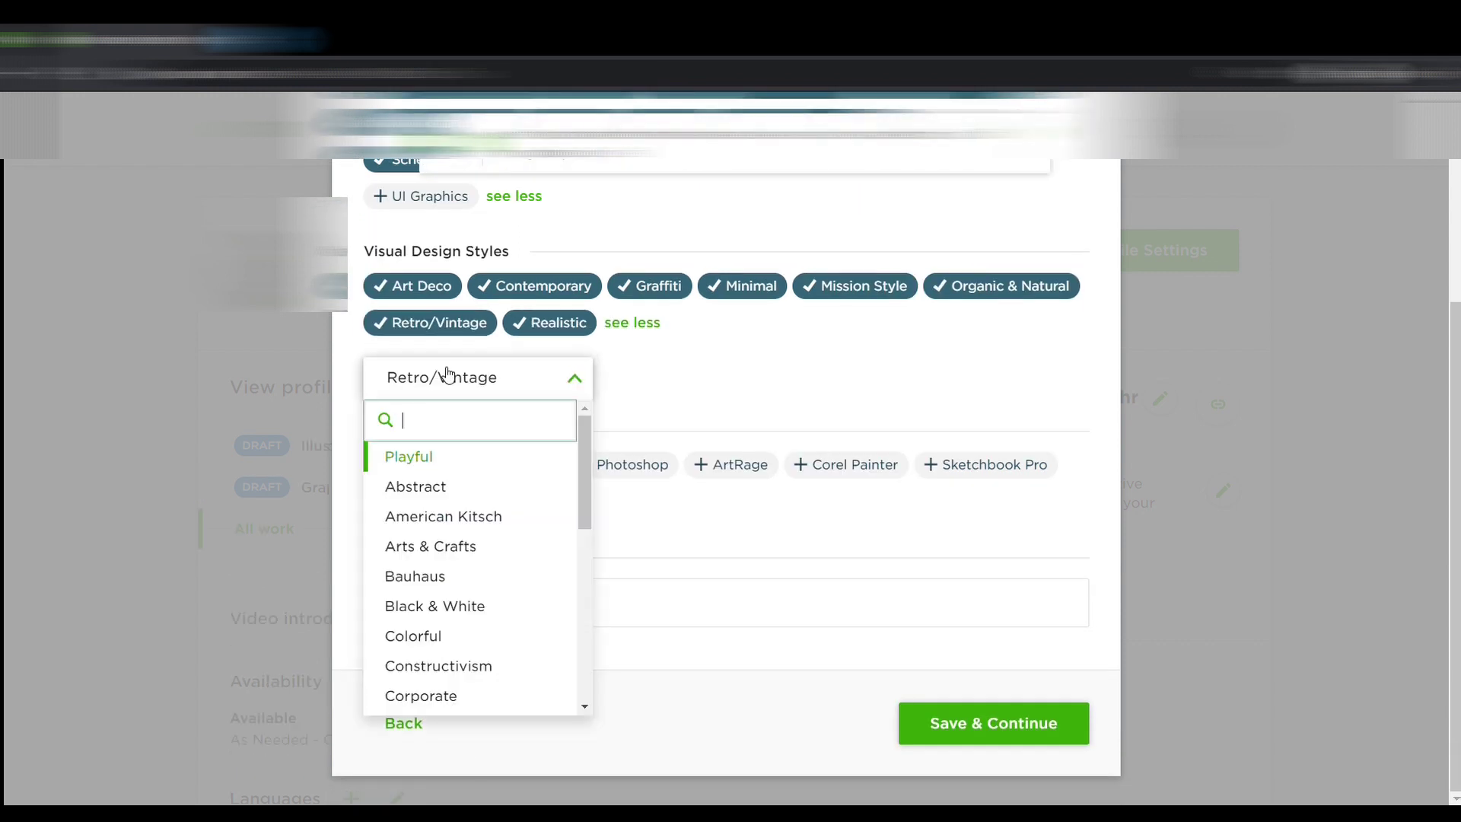
pyautogui.click(447, 613)
pyautogui.click(525, 389)
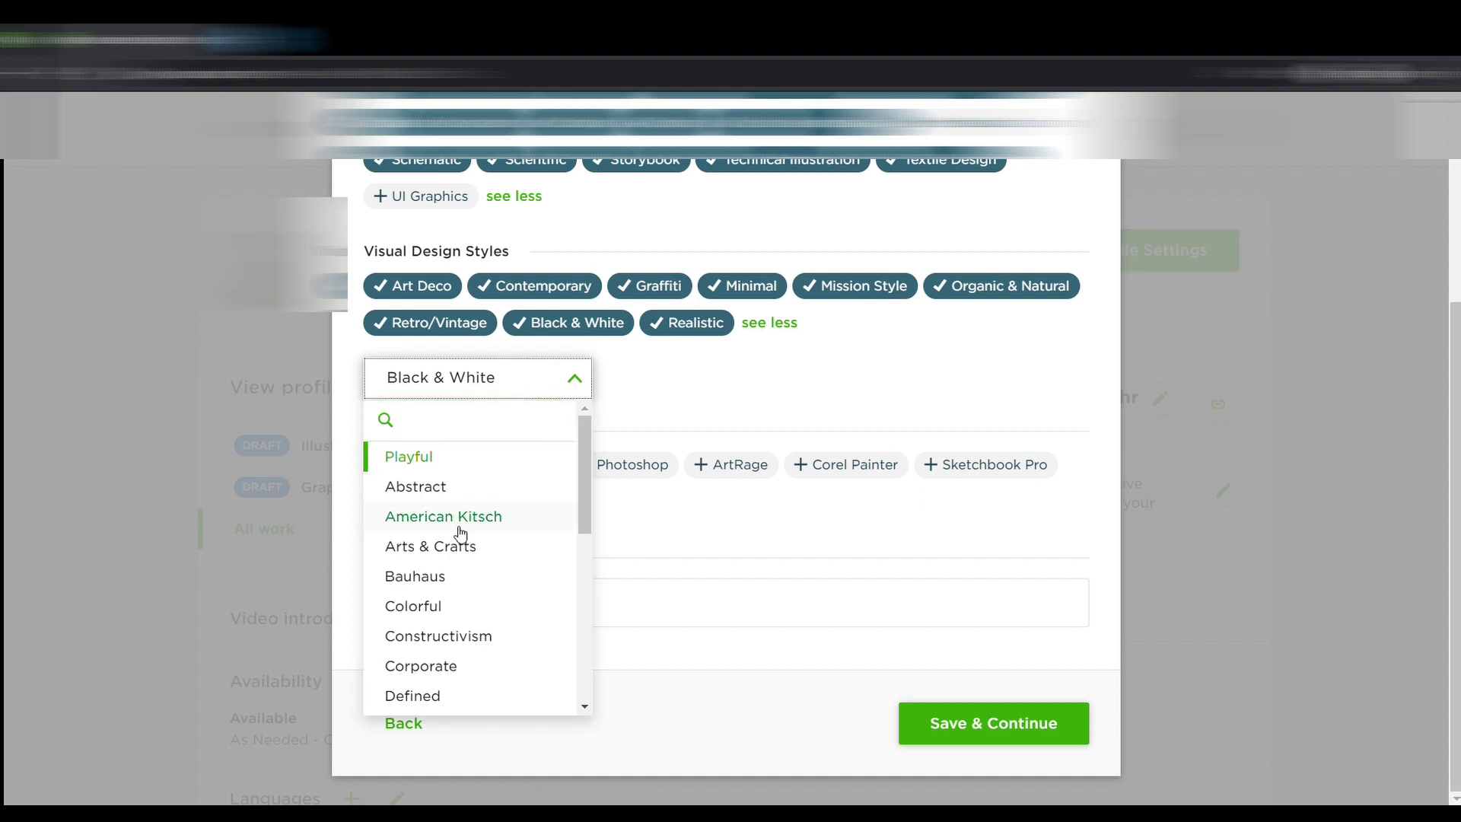
pyautogui.click(464, 546)
pyautogui.click(520, 389)
pyautogui.click(469, 605)
# - Add Early Modern, Illustrated, Geometric, Late Modern and Modern from the styles list
pyautogui.click(478, 376)
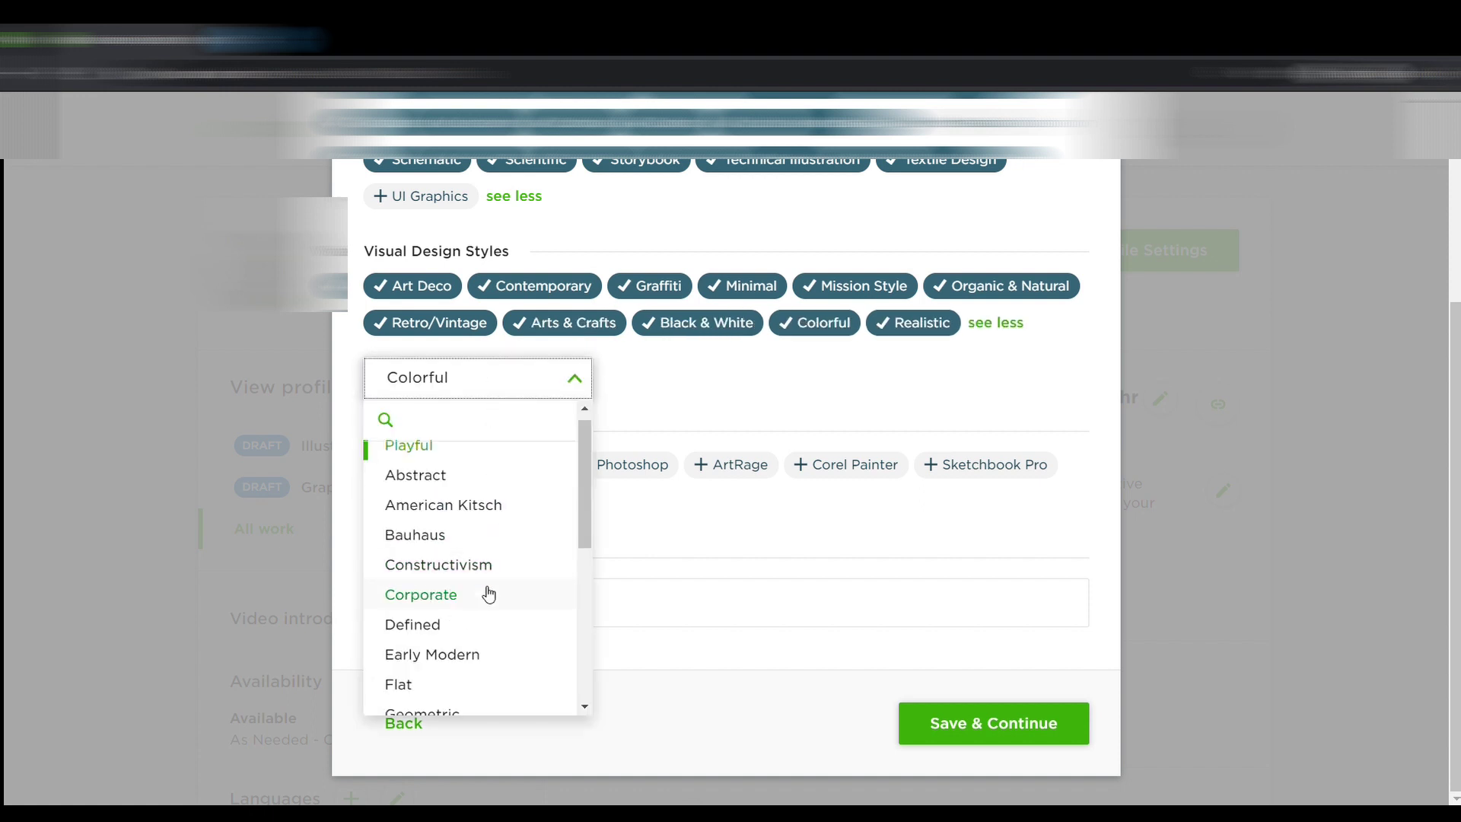
pyautogui.scroll(-2, 483, 593)
pyautogui.click(483, 479)
pyautogui.click(479, 377)
pyautogui.scroll(-1, 513, 521)
pyautogui.scroll(-1, 456, 661)
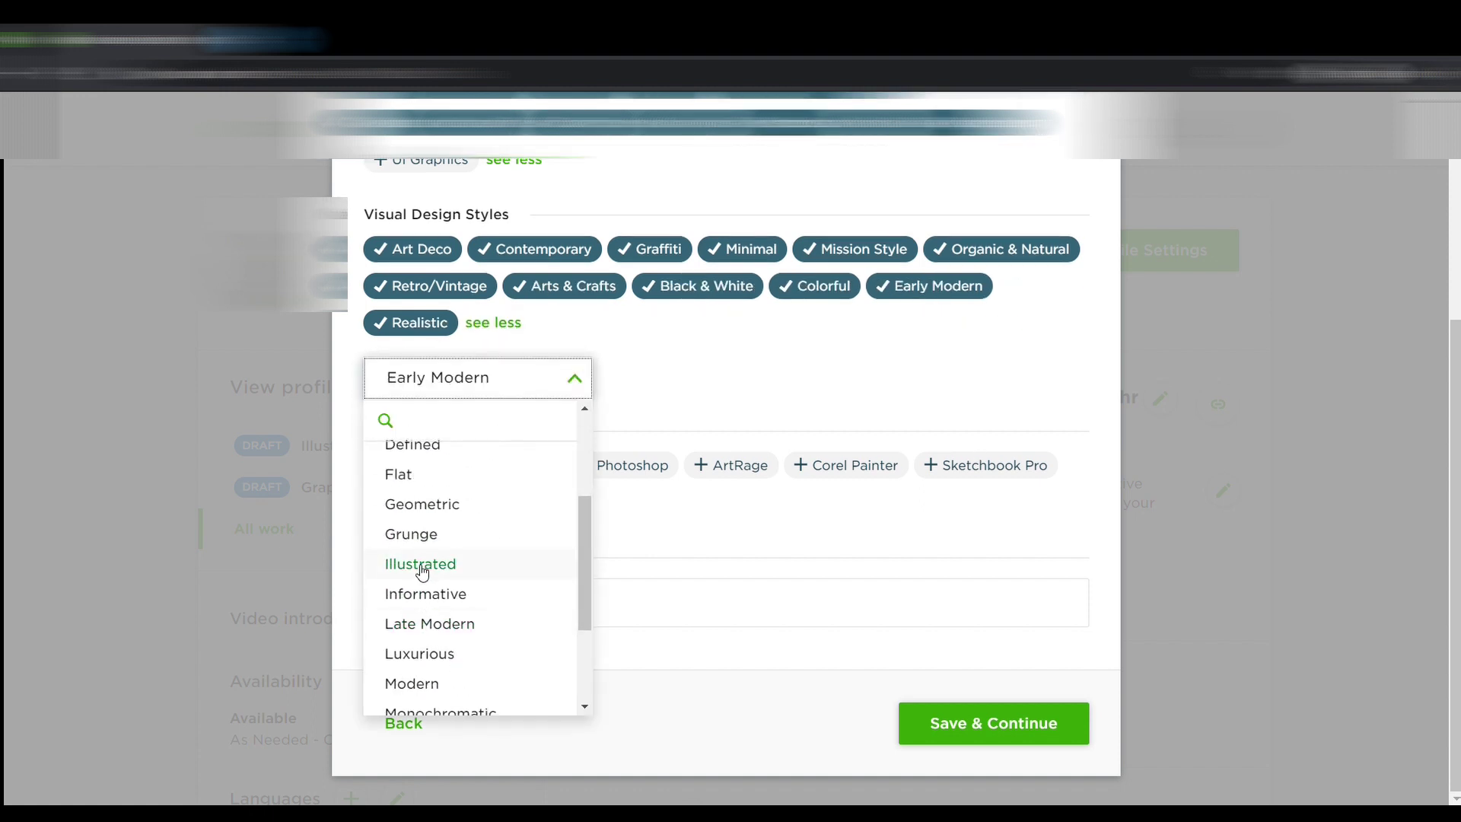
pyautogui.click(418, 570)
pyautogui.click(418, 378)
pyautogui.scroll(-2, 427, 538)
pyautogui.click(426, 504)
pyautogui.click(418, 377)
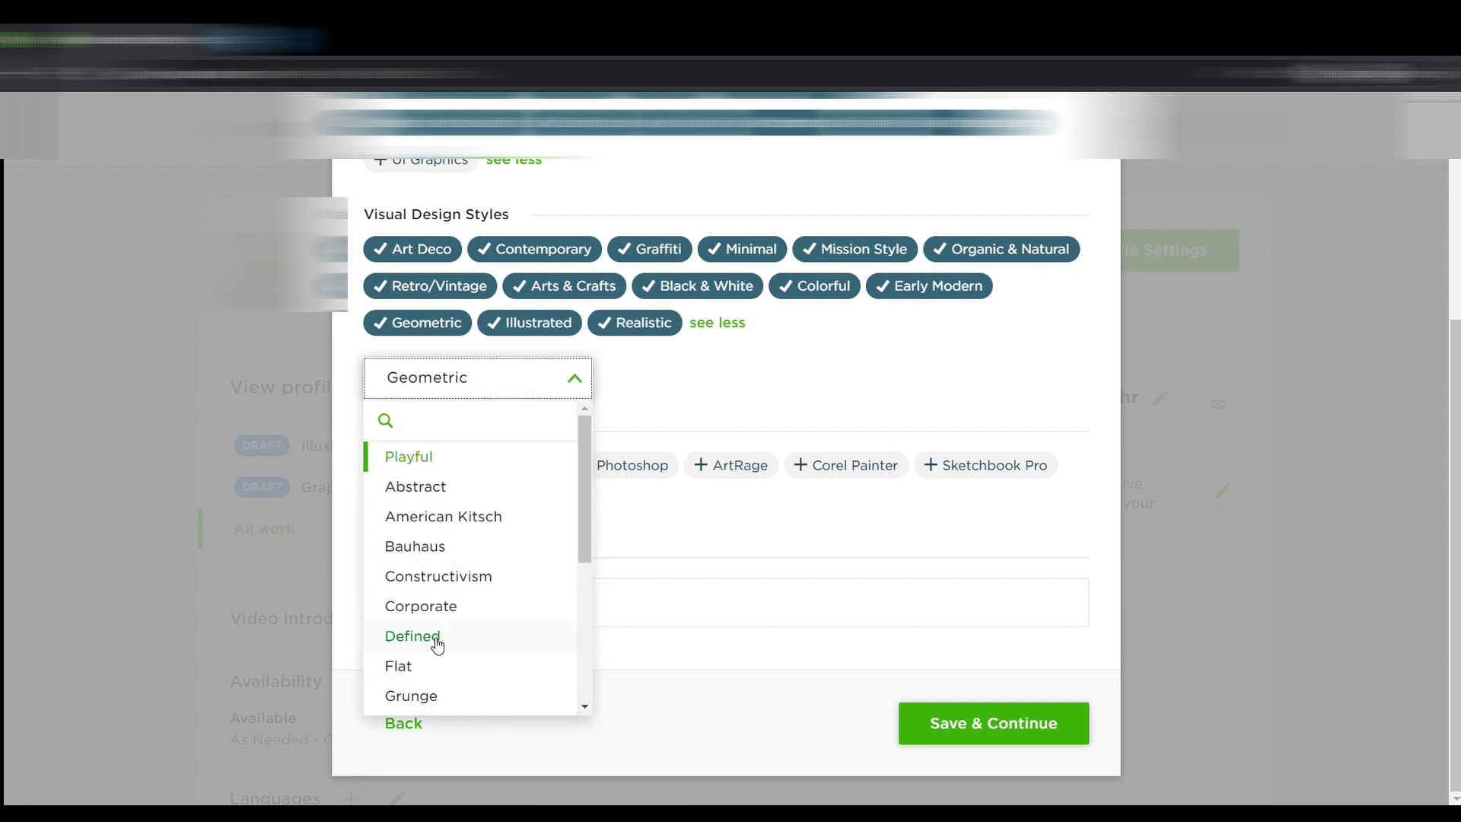
pyautogui.scroll(-3, 437, 640)
pyautogui.click(439, 466)
pyautogui.click(445, 378)
pyautogui.scroll(-3, 433, 519)
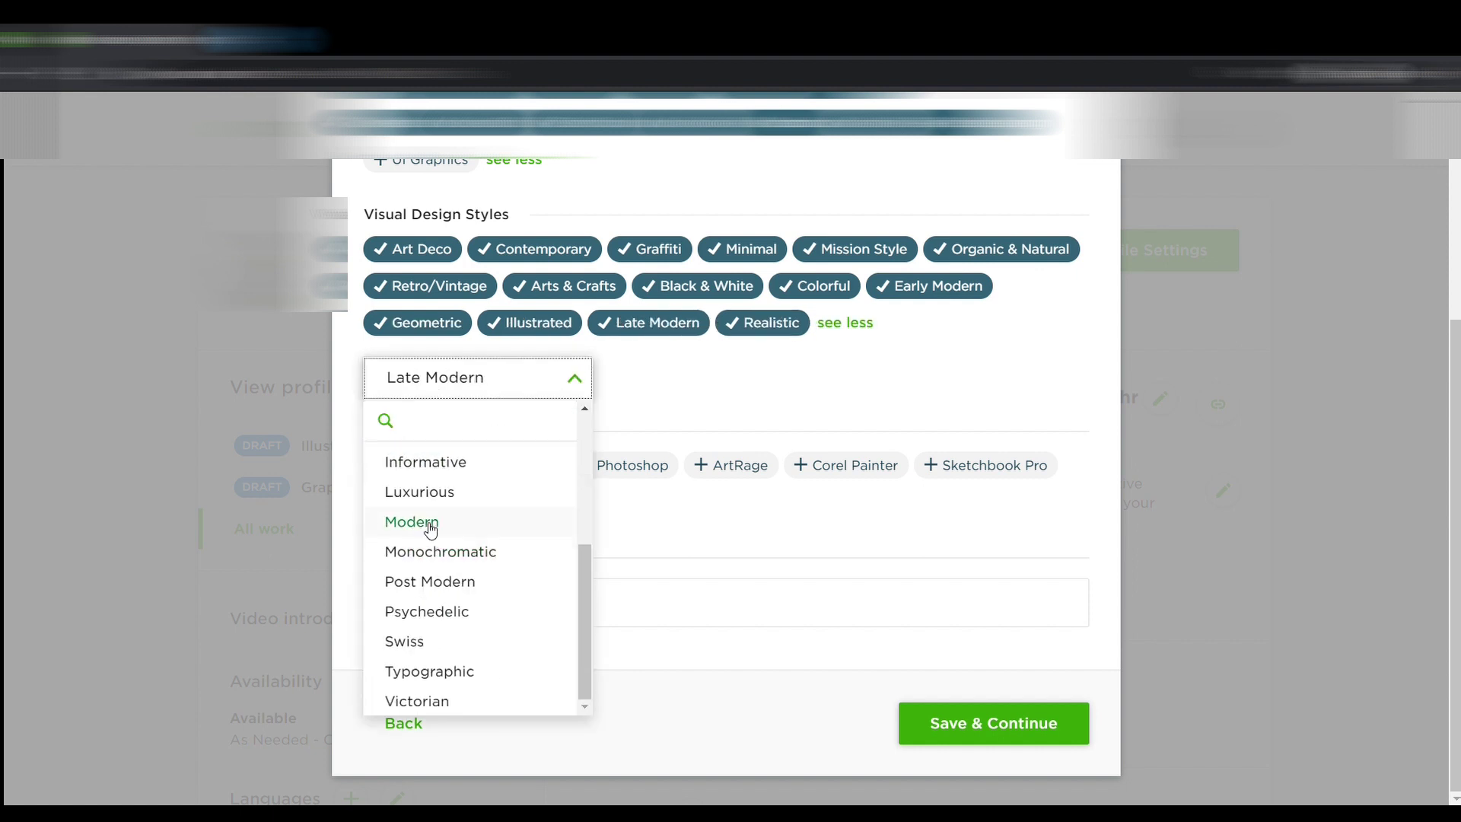
pyautogui.click(428, 522)
# - Add Monochromatic, Swiss and Typographic styles, then tick Adobe Illustrator and Adobe Photoshop
pyautogui.click(457, 380)
pyautogui.scroll(-2, 445, 531)
pyautogui.click(441, 548)
pyautogui.click(487, 389)
pyautogui.scroll(-3, 490, 564)
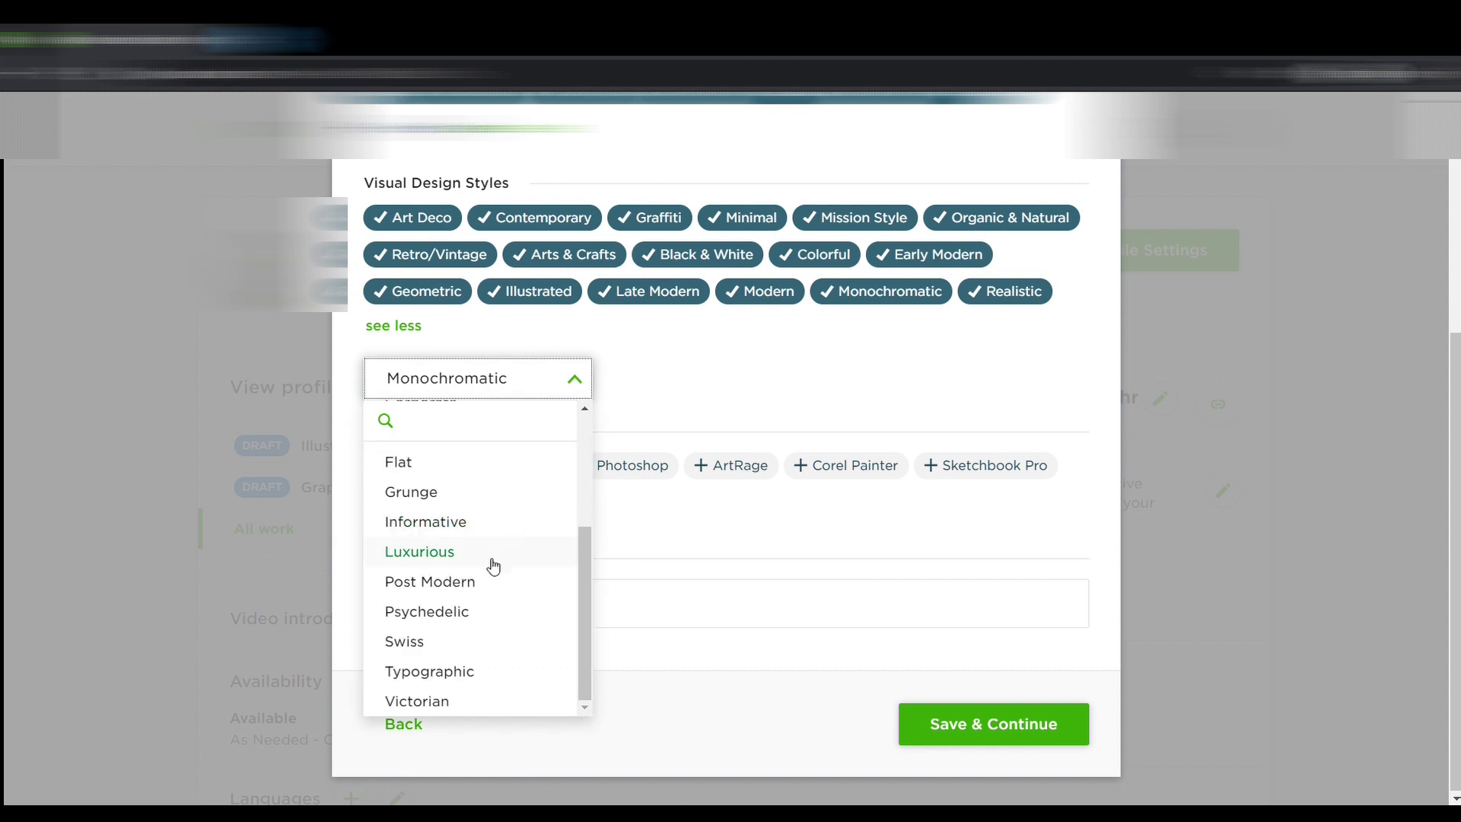
pyautogui.click(467, 643)
pyautogui.click(490, 381)
pyautogui.scroll(-3, 496, 520)
pyautogui.scroll(-1, 494, 520)
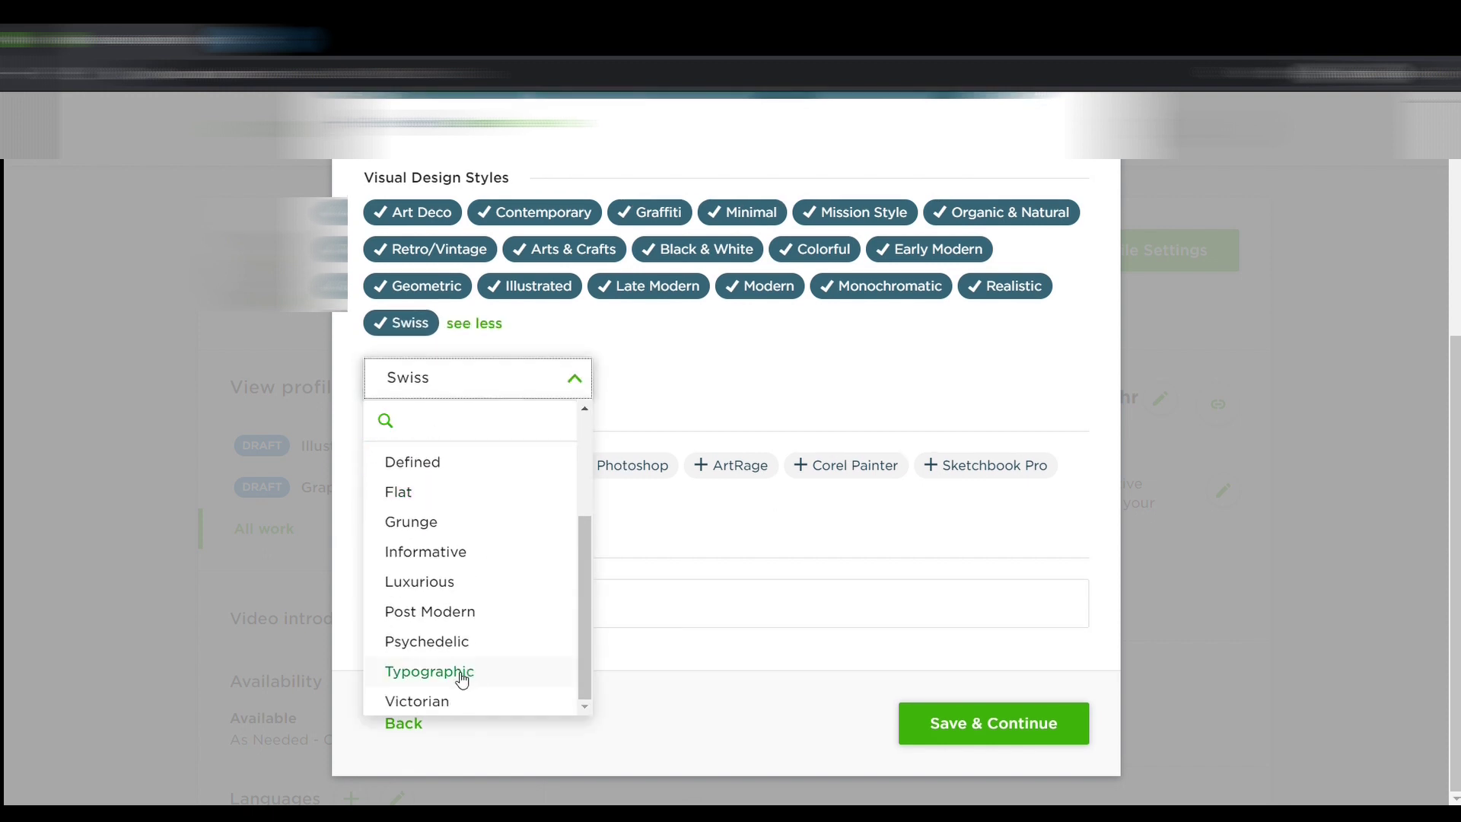
pyautogui.click(457, 674)
pyautogui.click(455, 470)
pyautogui.click(603, 467)
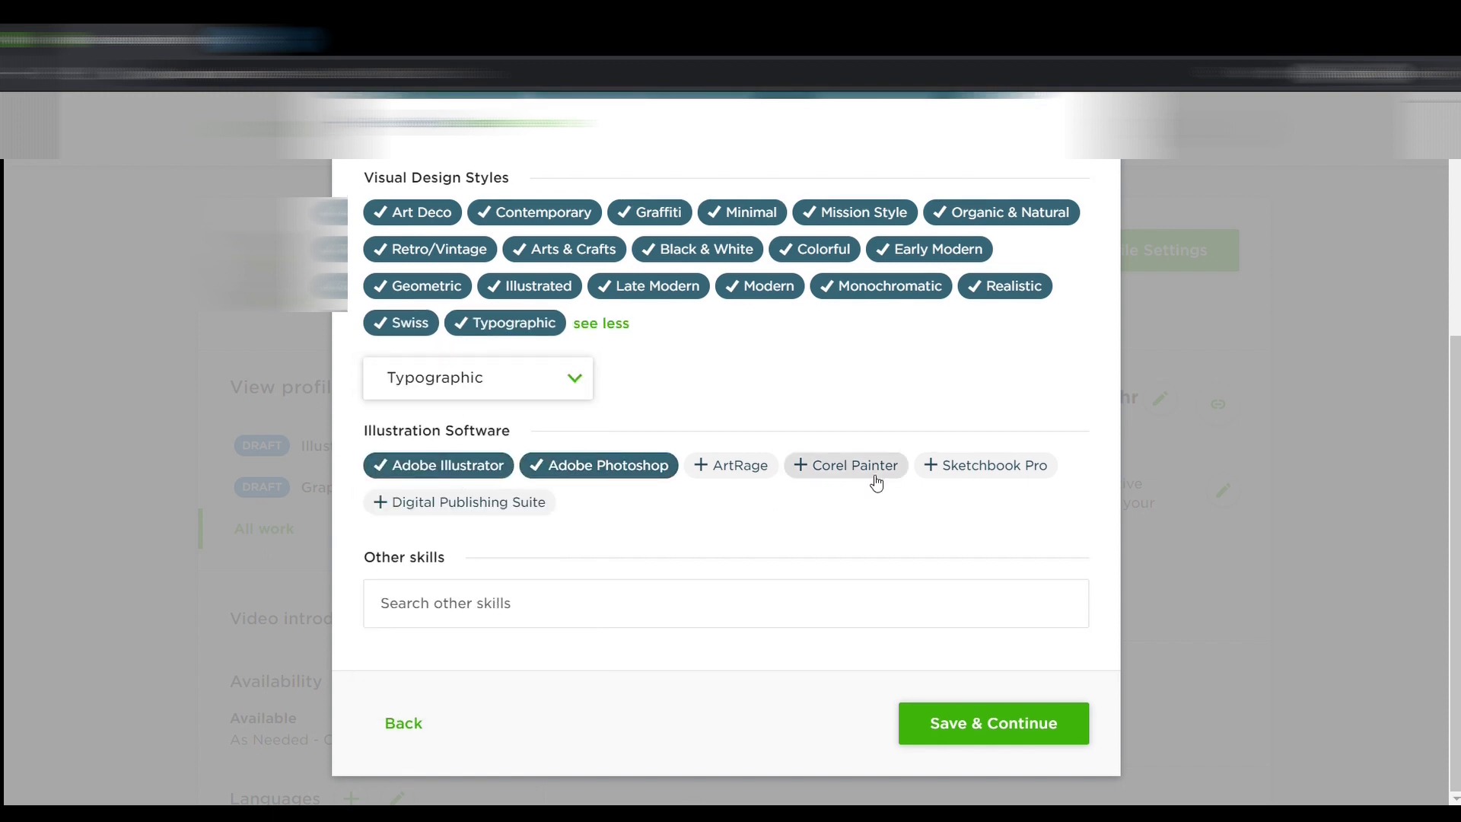
# - Tick Corel Painter, ArtRage, Sketchbook Pro and Digital Publishing Suite, and add Graphic Design as another skill
pyautogui.click(874, 474)
pyautogui.click(998, 470)
pyautogui.click(722, 470)
pyautogui.click(462, 502)
pyautogui.click(453, 613)
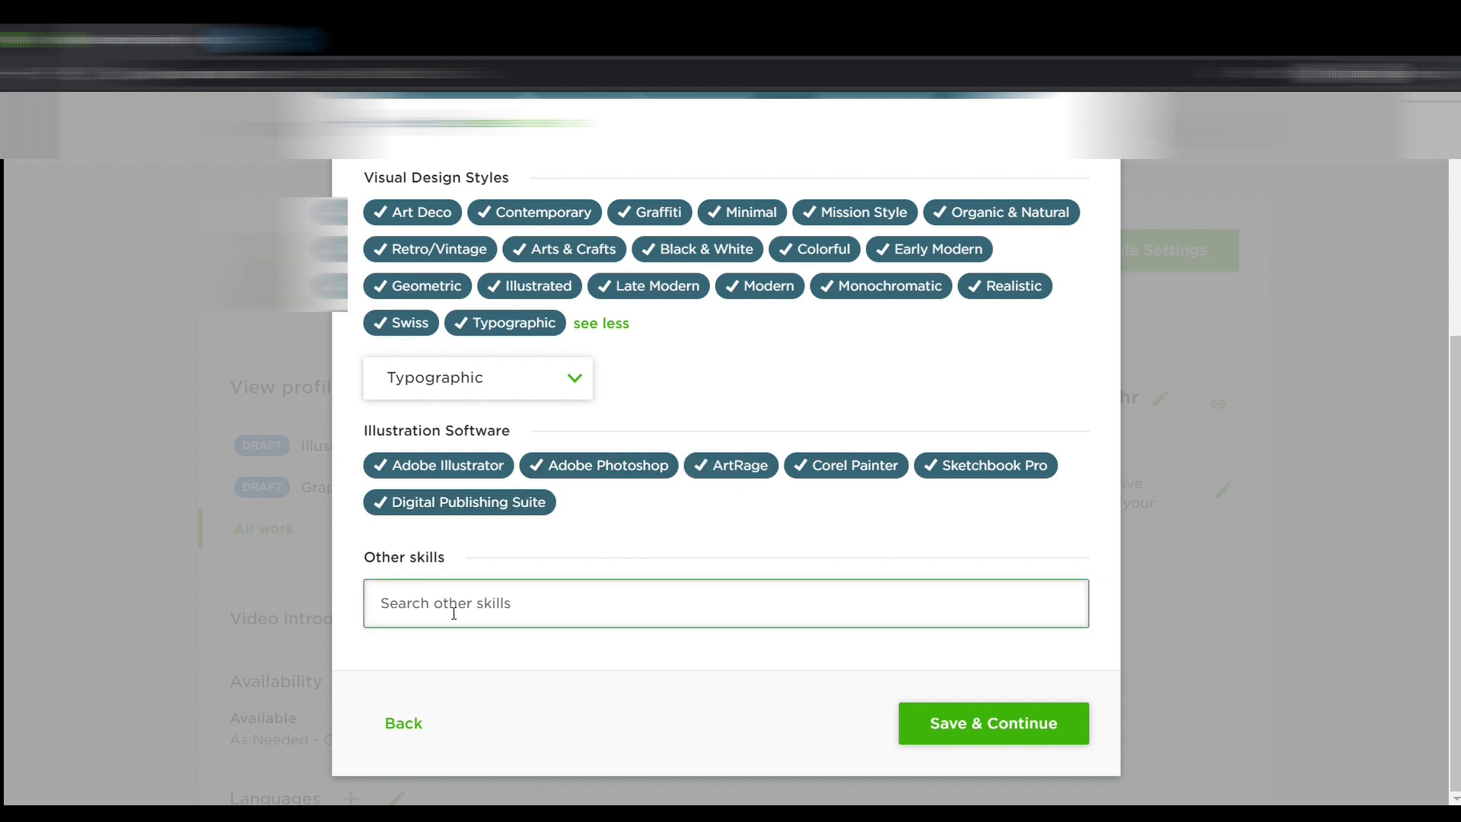
pyautogui.write('gr')
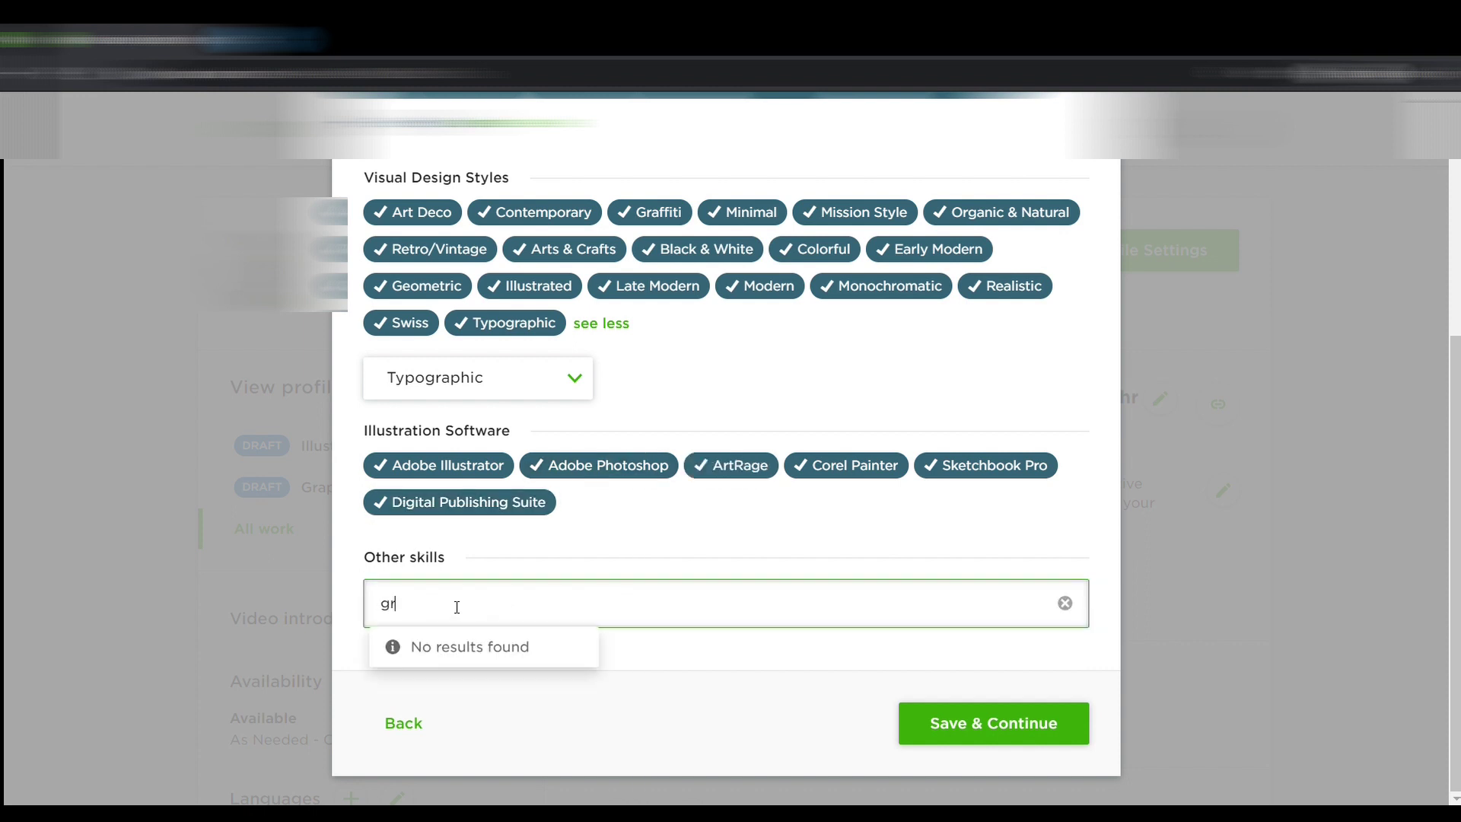
pyautogui.write('aphic')
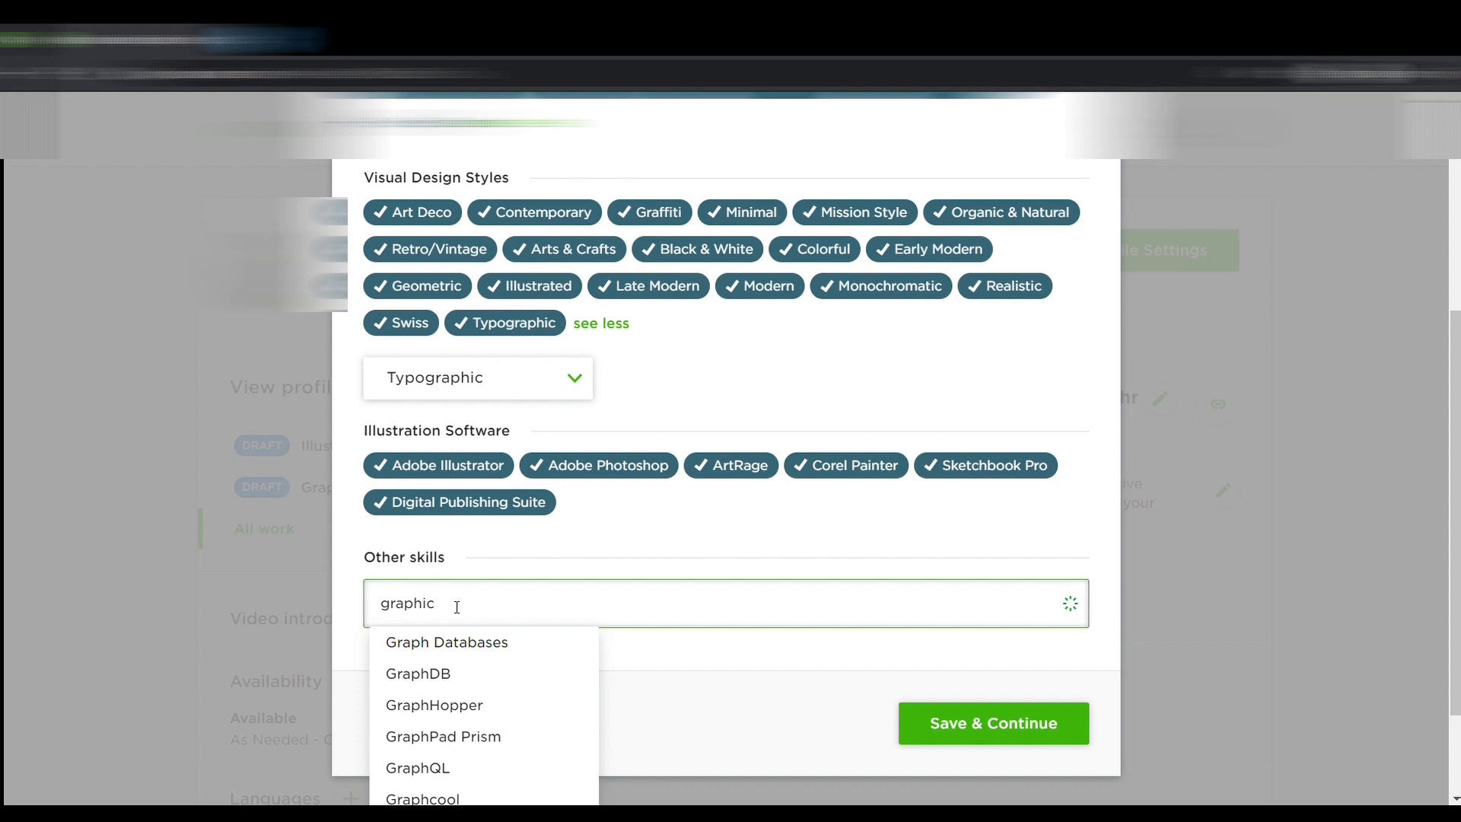
pyautogui.click(446, 676)
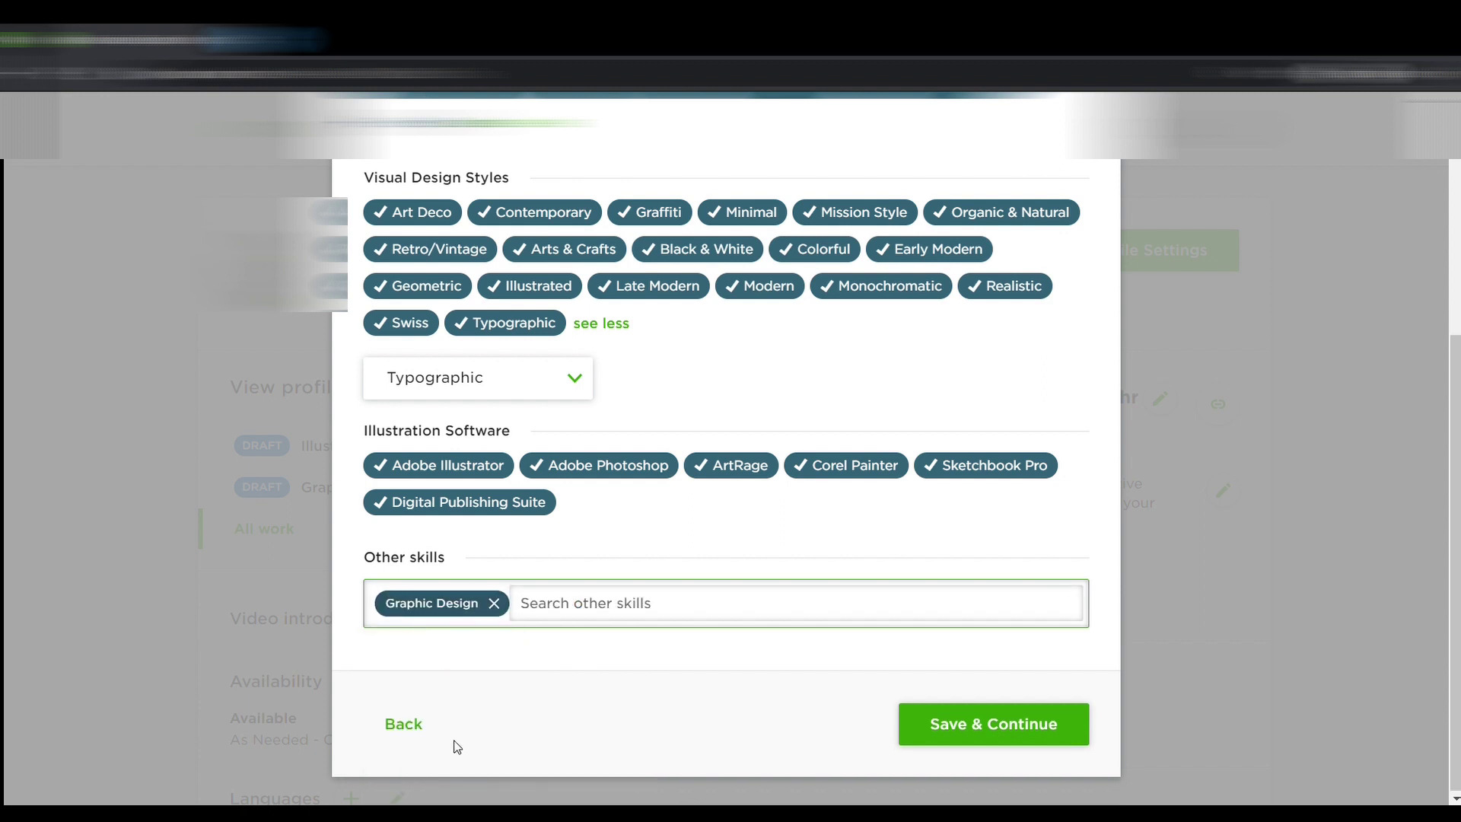
# - Save the skills and delete the writeups and assistant sentences from the overview
pyautogui.click(1047, 739)
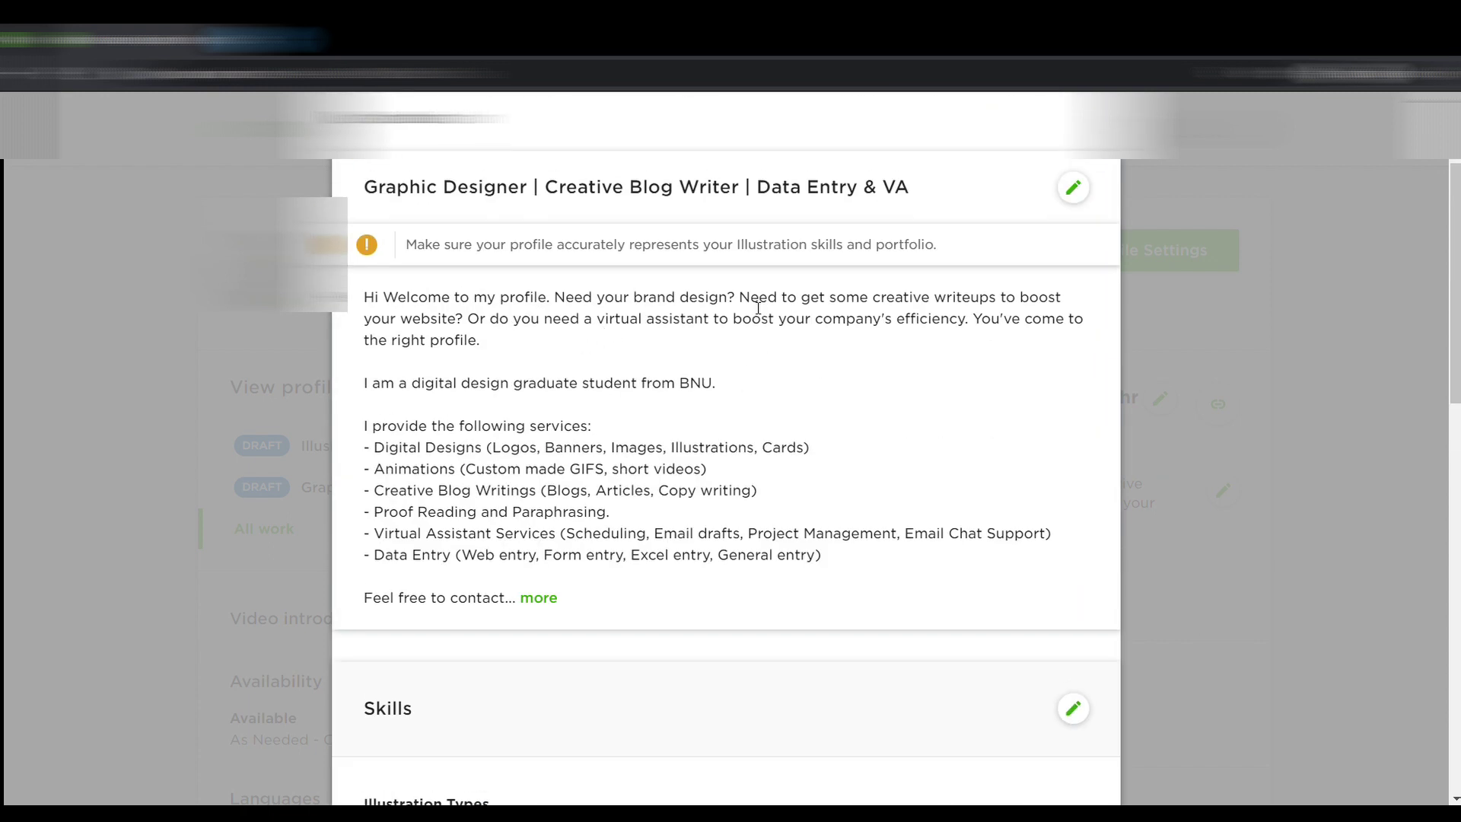
pyautogui.moveTo(741, 299); pyautogui.dragTo(982, 332)
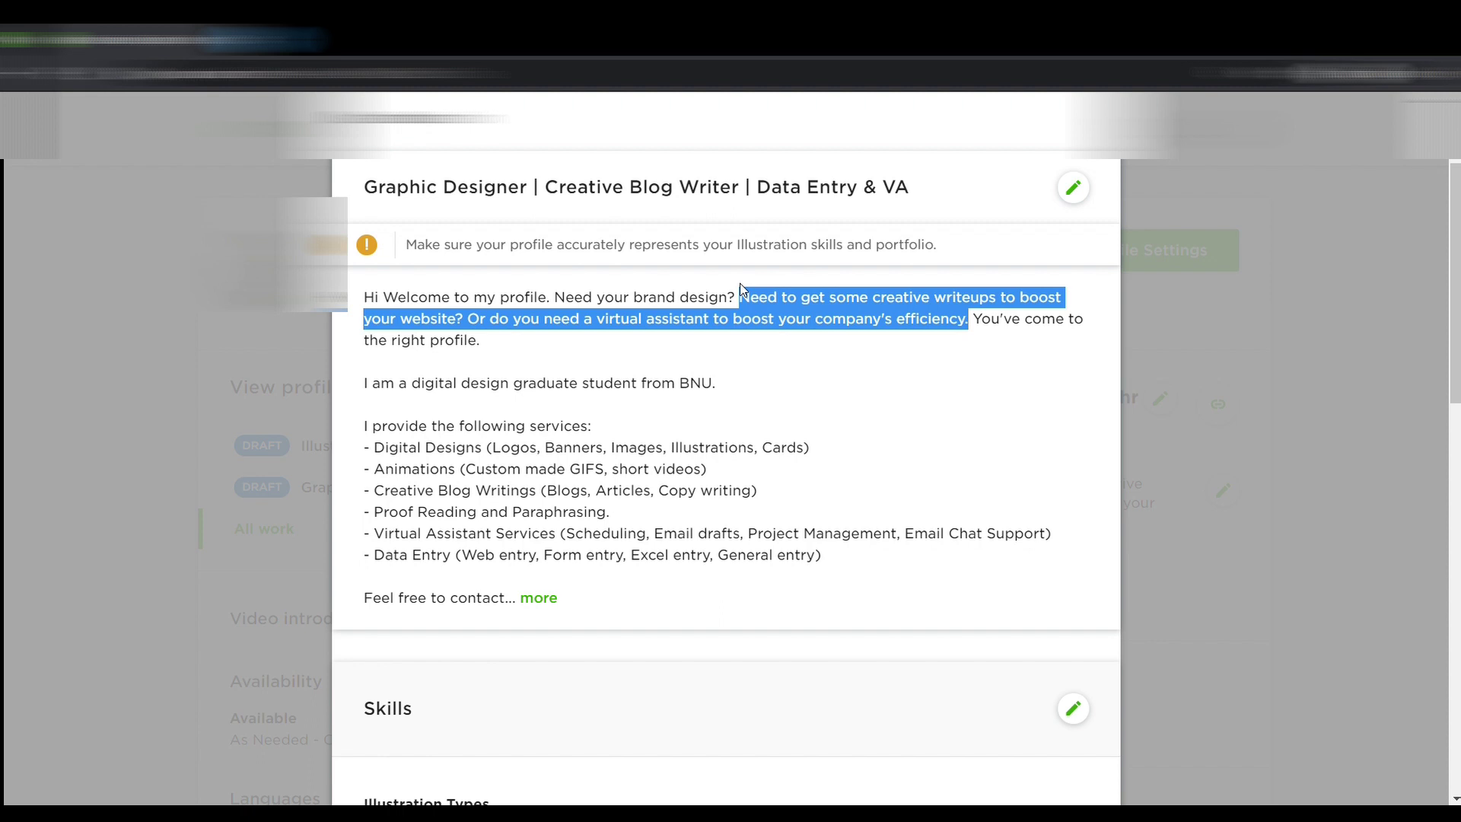
pyautogui.click(788, 319)
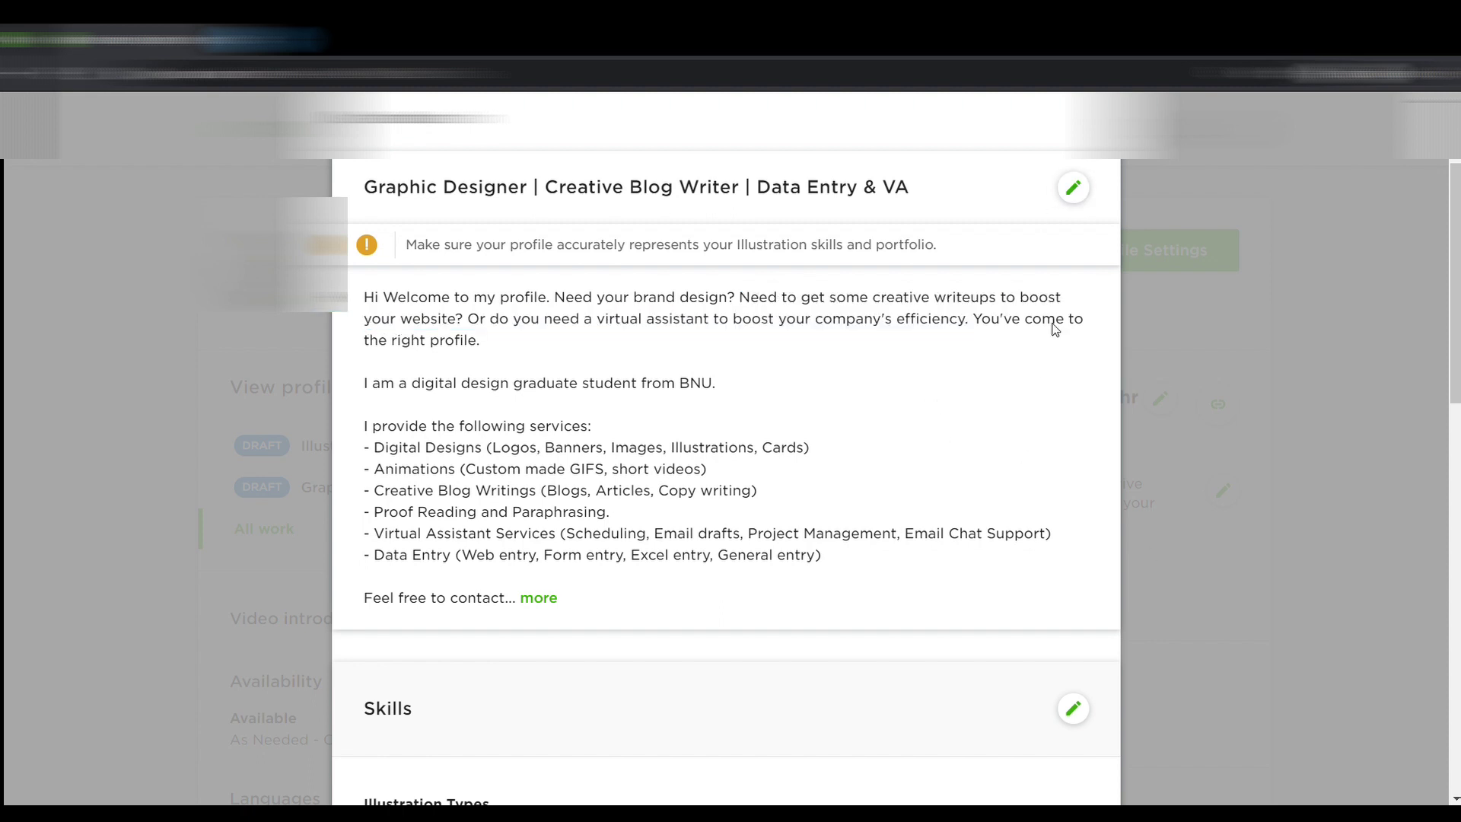
pyautogui.click(1073, 190)
pyautogui.moveTo(762, 469); pyautogui.dragTo(915, 519)
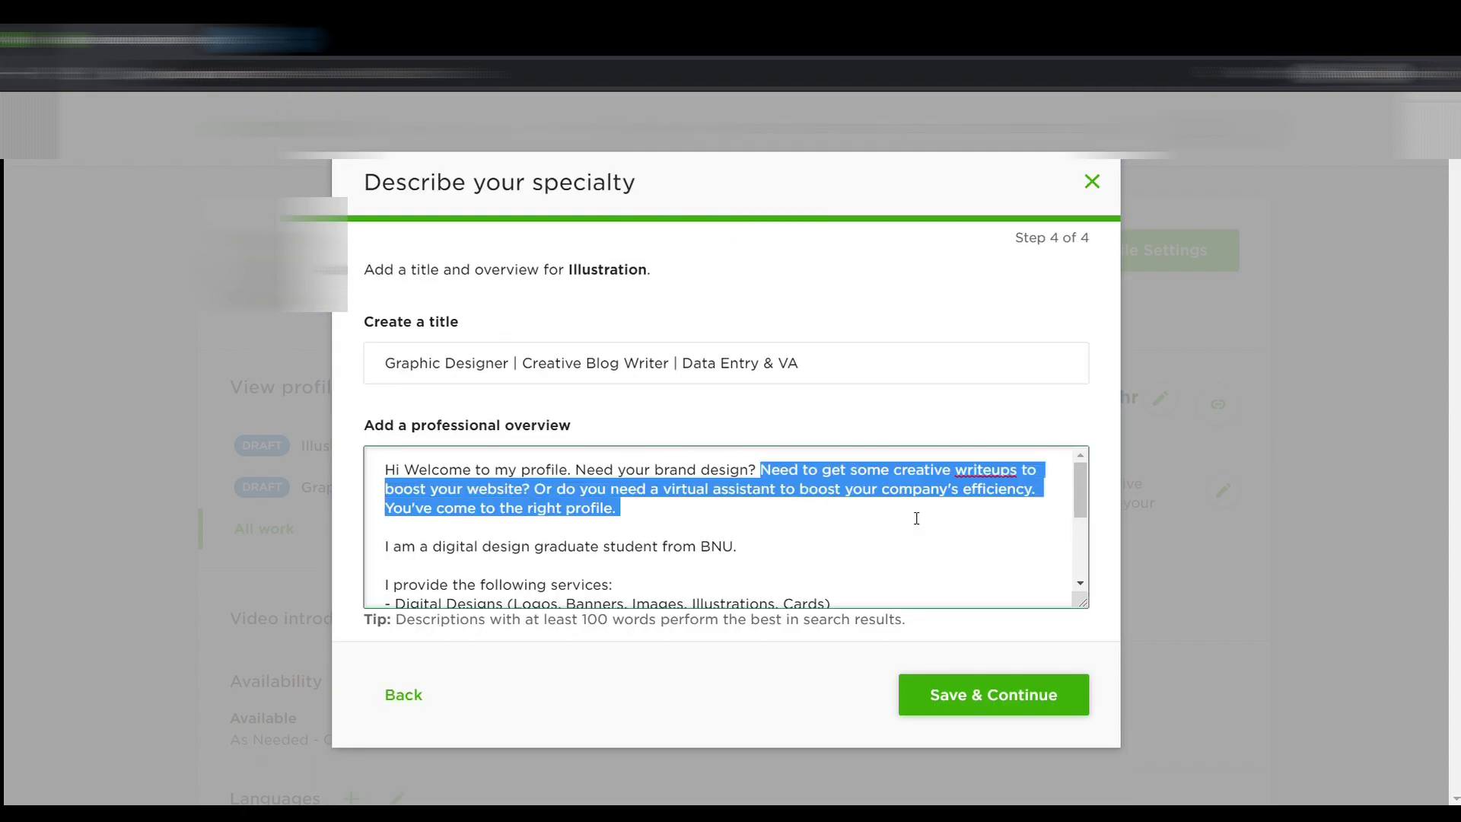
pyautogui.moveTo(1051, 537); pyautogui.dragTo(1037, 489)
pyautogui.press('BackSpace')
pyautogui.scroll(-2, 520, 486)
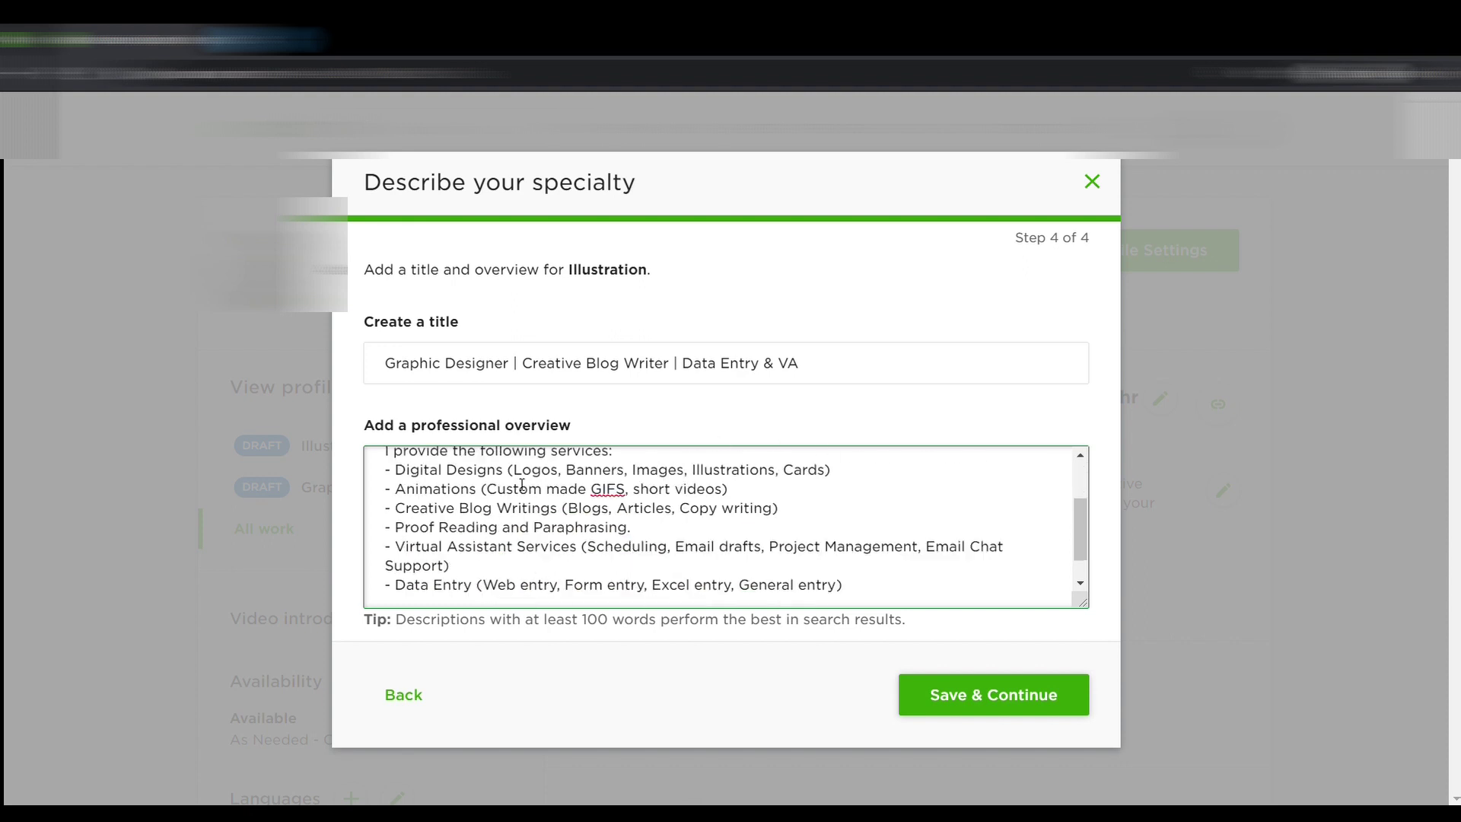
# - Remove blog, proofreading, assistant and data entry from the services list, fix 'Section', and save
pyautogui.moveTo(395, 509); pyautogui.dragTo(943, 560)
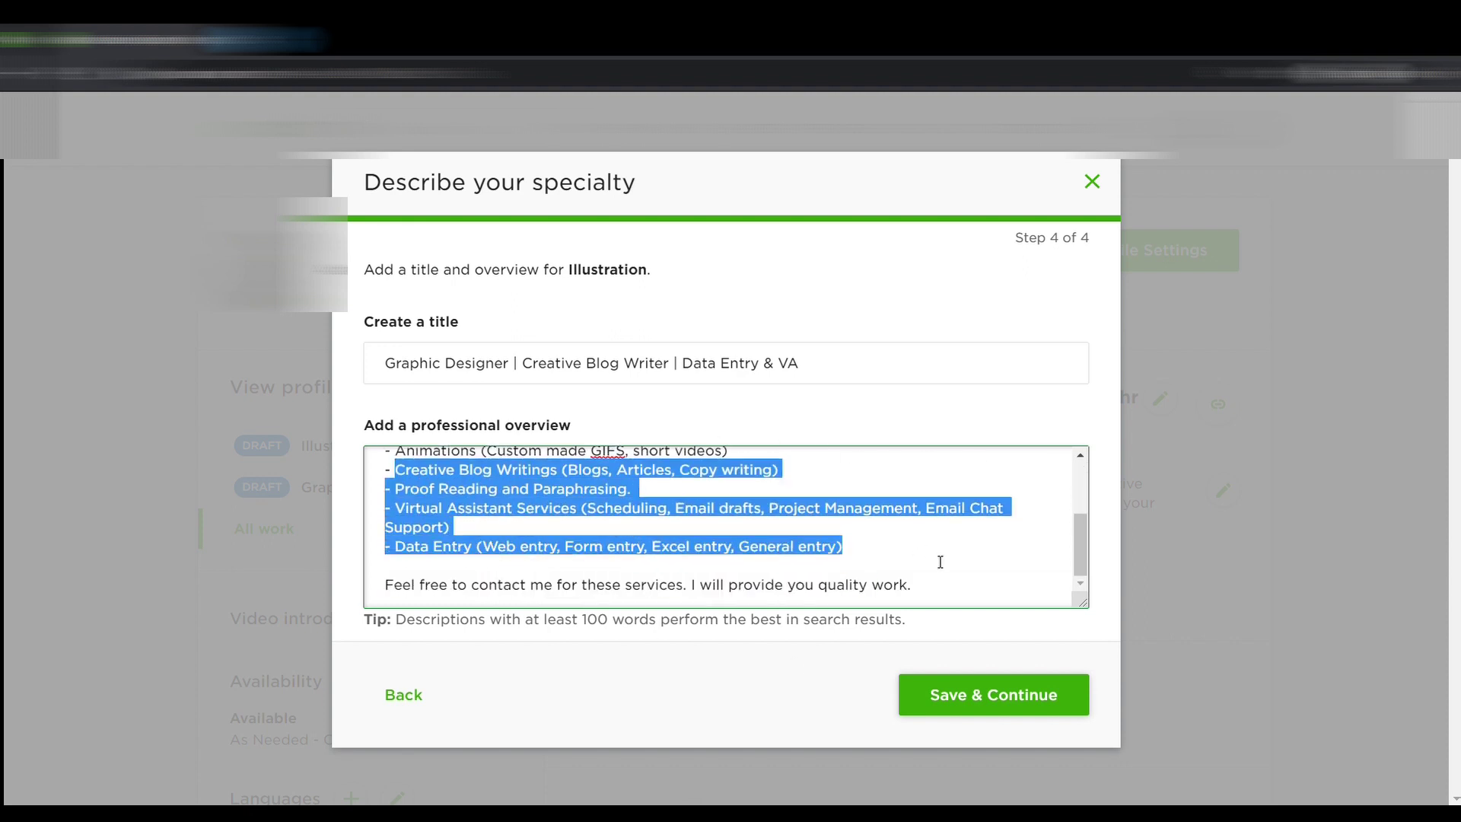
pyautogui.press('BackSpace')
pyautogui.press('BackSpace')
pyautogui.press('BackSpace')
pyautogui.press('Return')
pyautogui.write('Sample work is attached in Portfolio Section. Do check it out.')
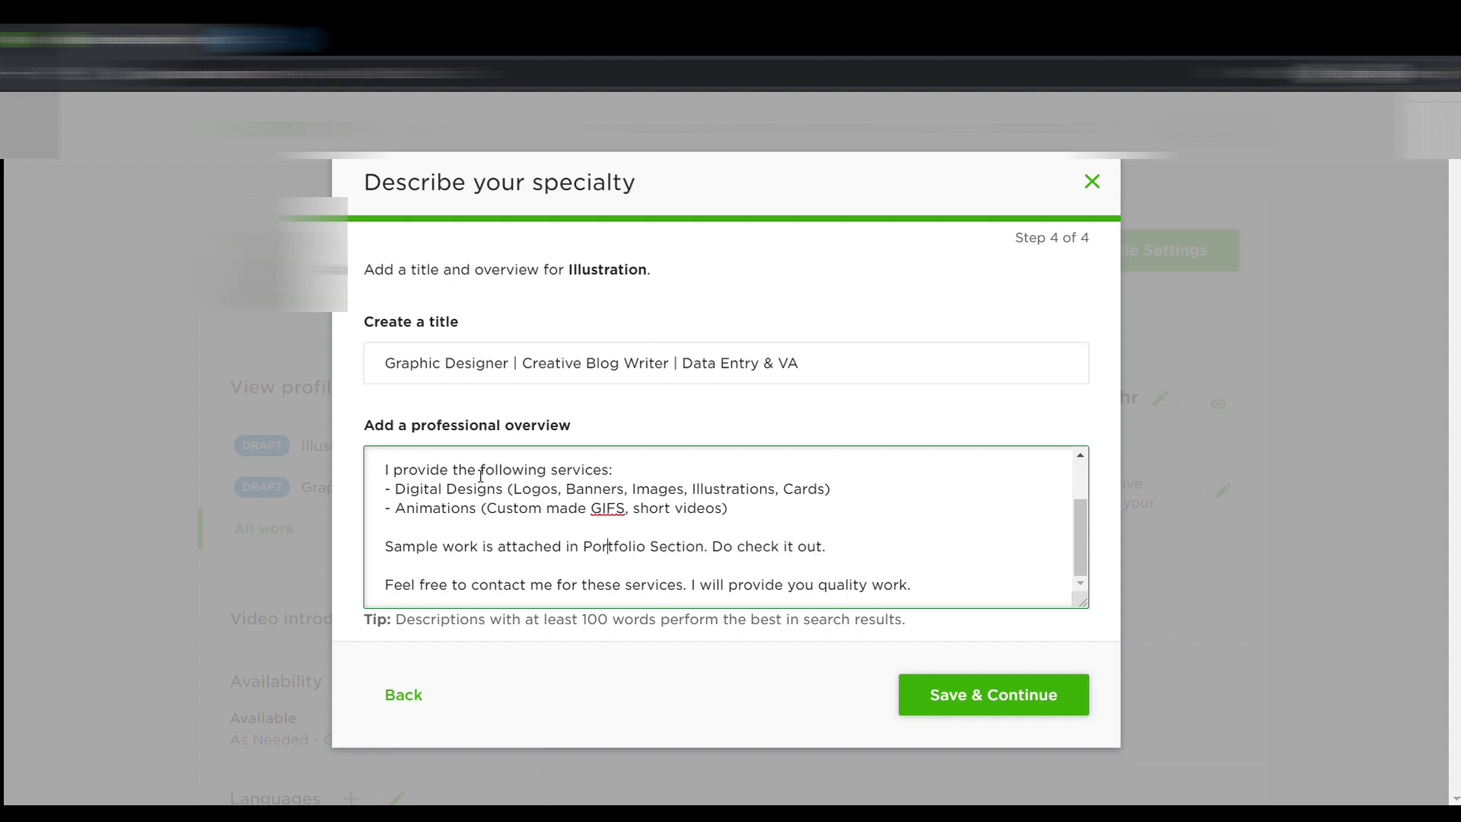
pyautogui.press('BackSpace')
pyautogui.write('s')
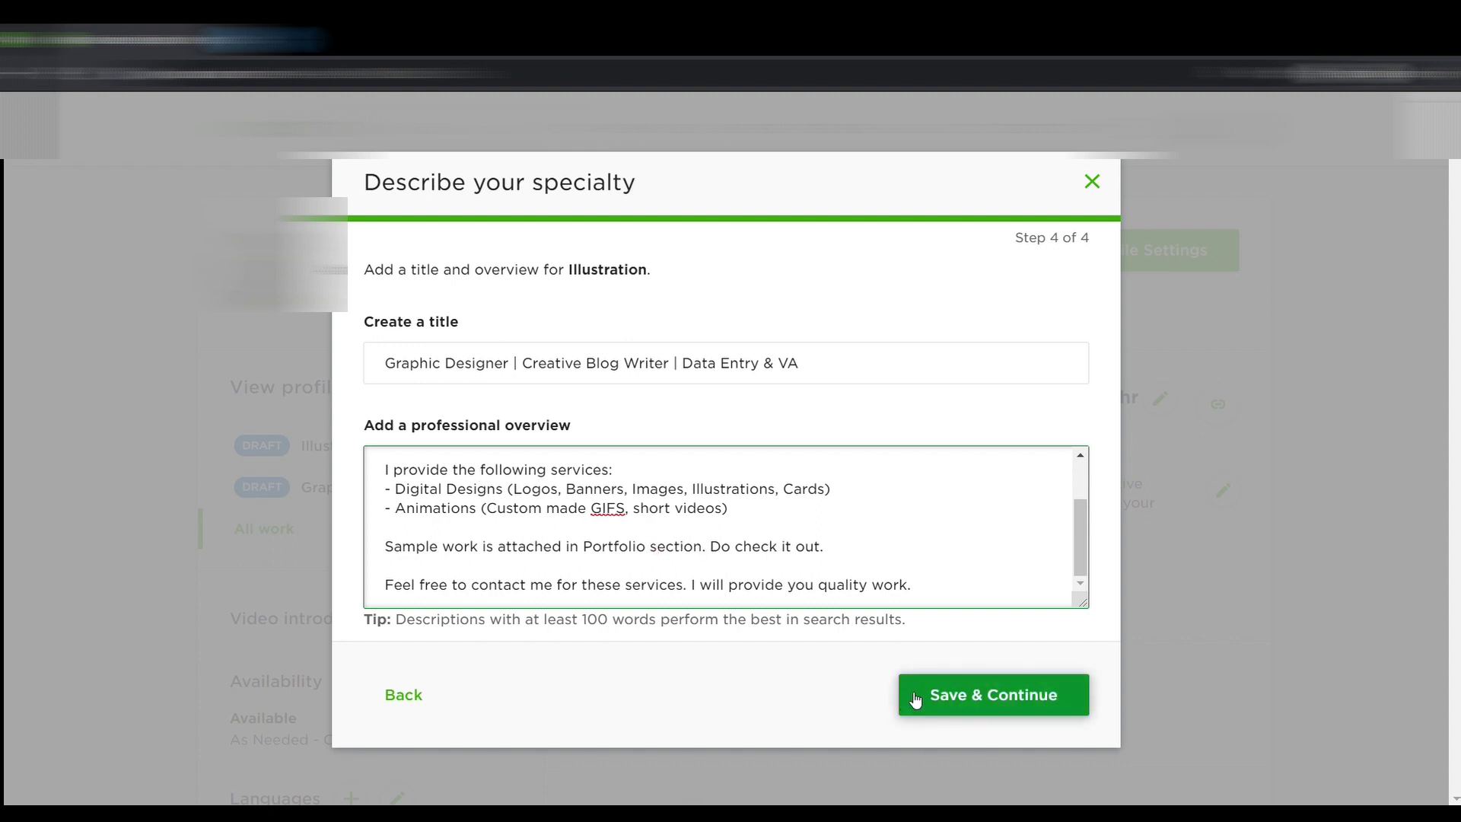
pyautogui.click(917, 698)
# - Retitle the profile 'Graphic Designer & Illustrator | Animation, GIFs, Photoshop and more.' and save
pyautogui.click(1073, 356)
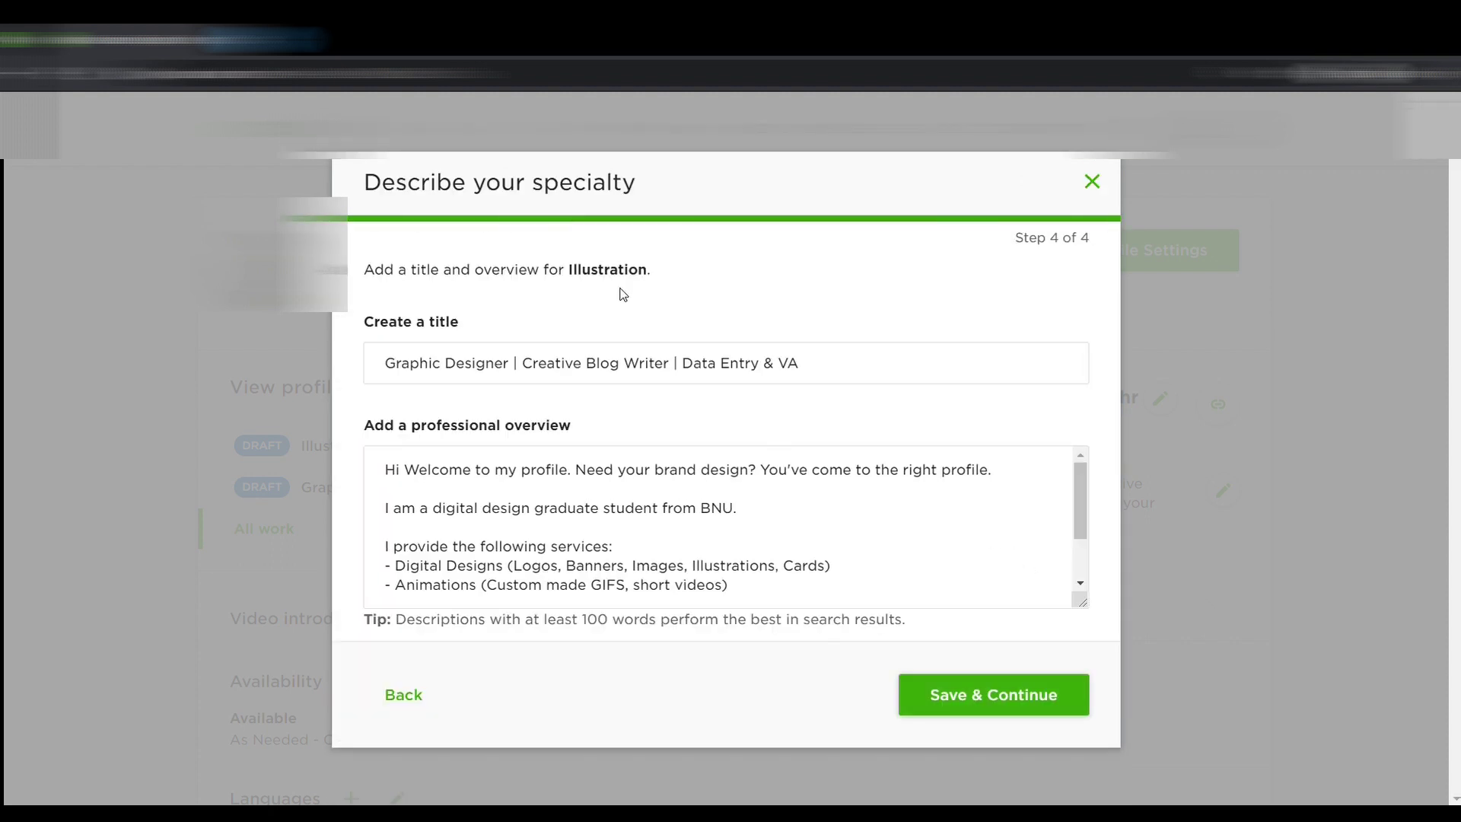
pyautogui.moveTo(519, 370); pyautogui.dragTo(800, 363)
pyautogui.press('BackSpace')
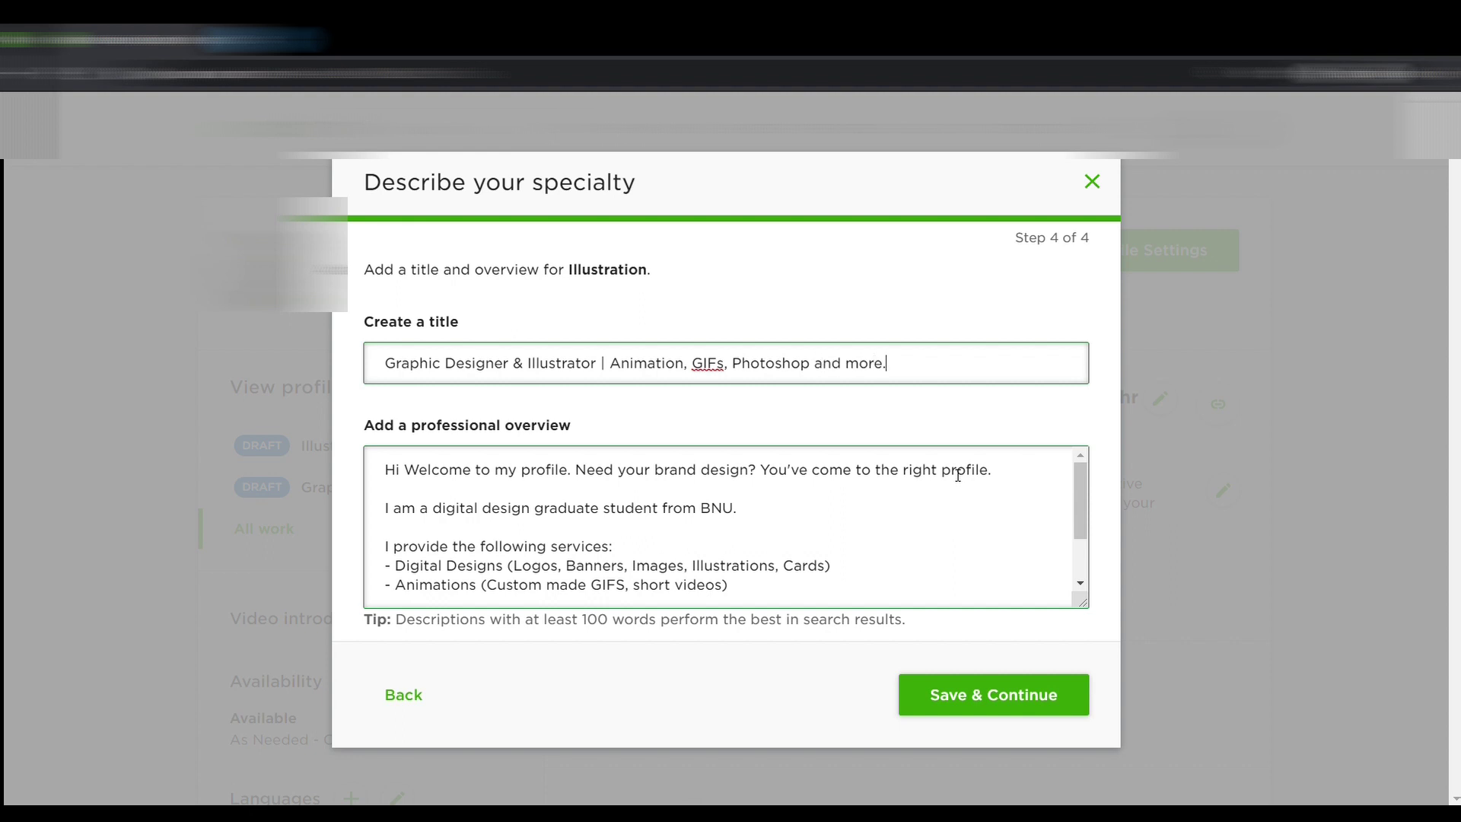
pyautogui.click(1006, 694)
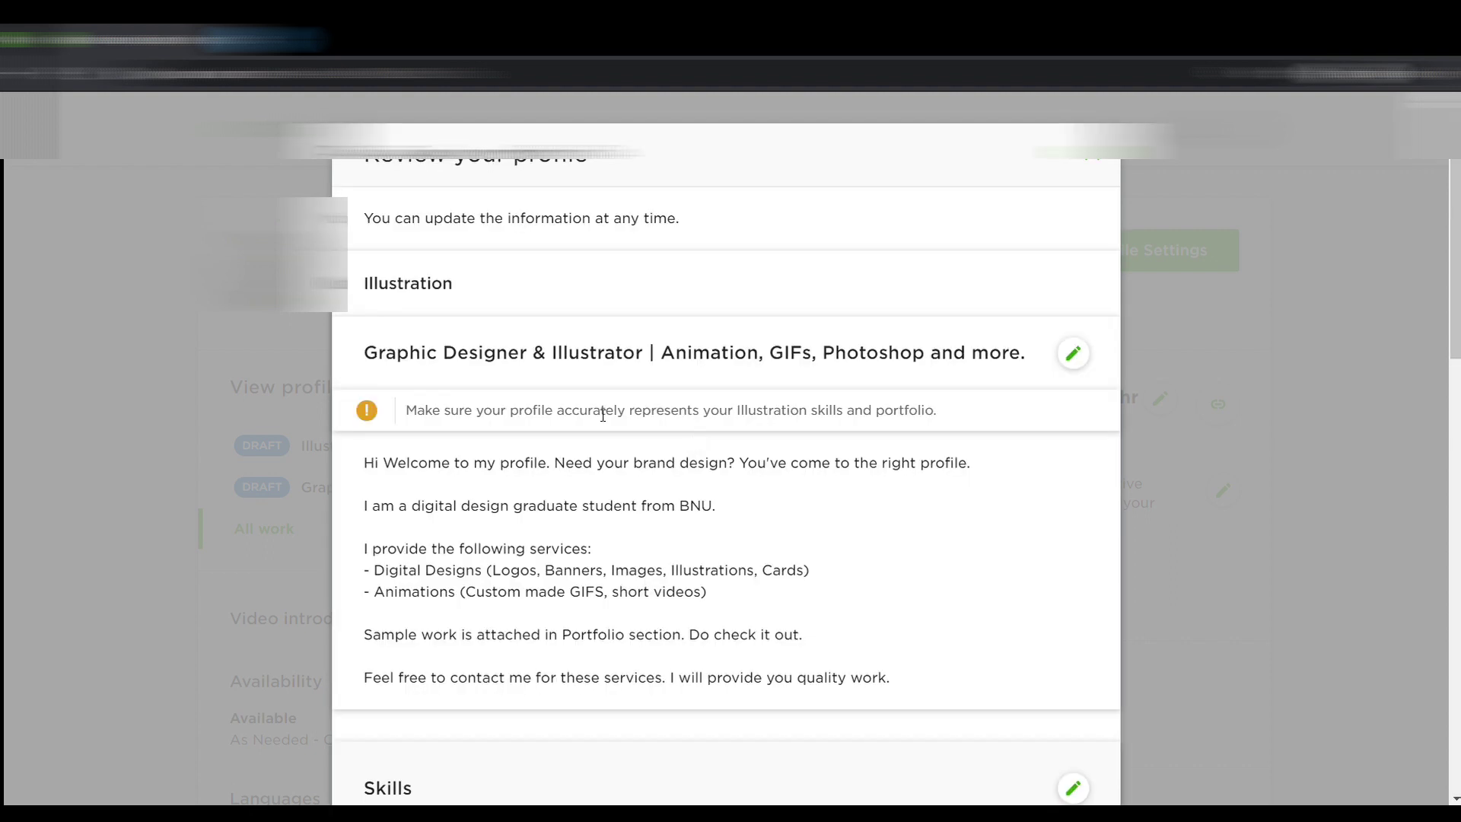
pyautogui.scroll(-2, 604, 414)
pyautogui.scroll(-5, 655, 496)
pyautogui.scroll(-2, 613, 564)
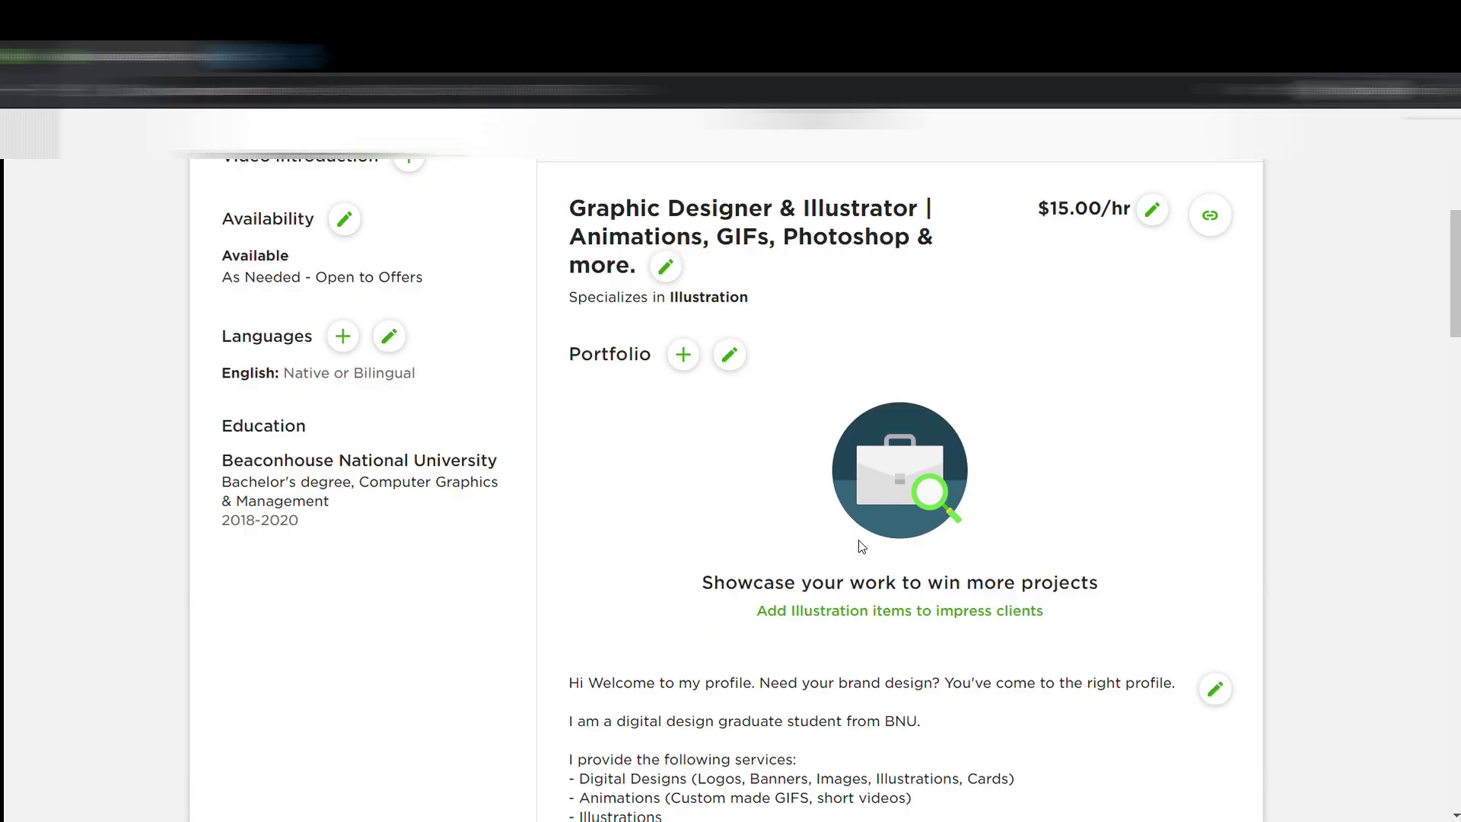
# - Start adding an Illustration portfolio item from the profile's Portfolio section
pyautogui.click(877, 610)
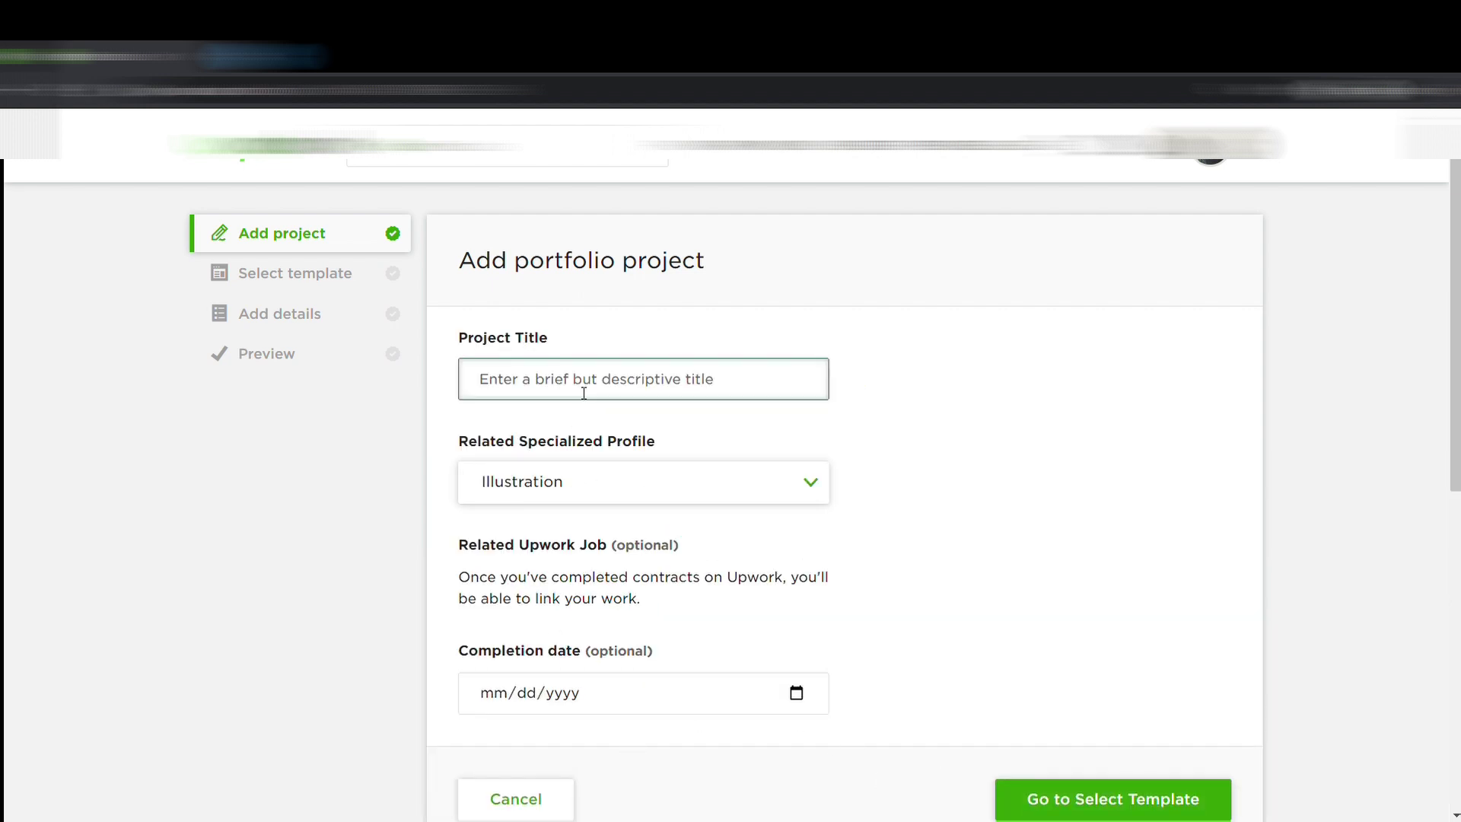
# - Create the 'Illustration 1' project dated 07/28/2020 with the Classic template and uploaded video, then preview it
pyautogui.click(582, 391)
pyautogui.write('Illustraion')
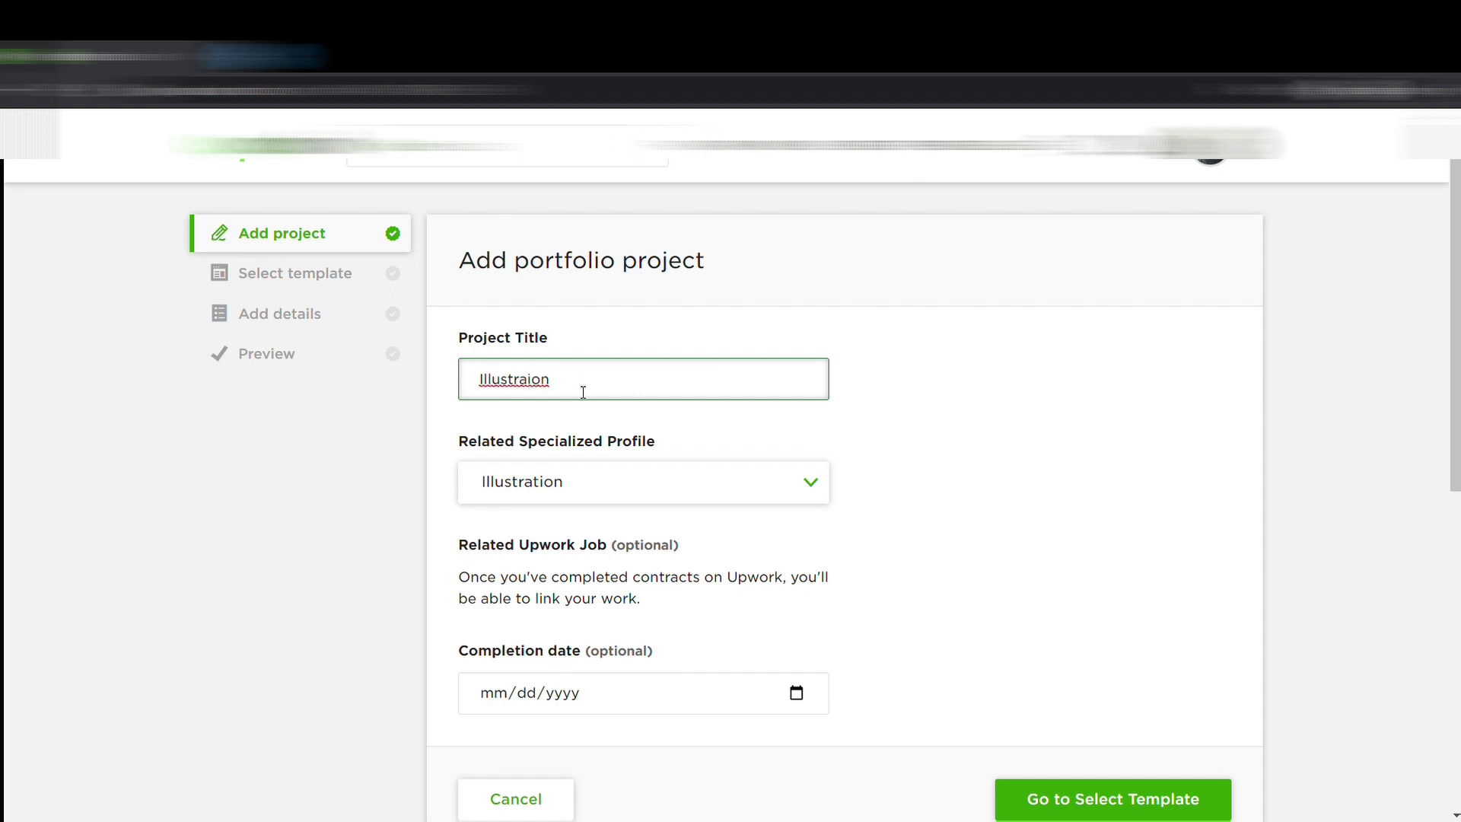
pyautogui.press('BackSpace')
pyautogui.press('BackSpace')
pyautogui.press('BackSpace')
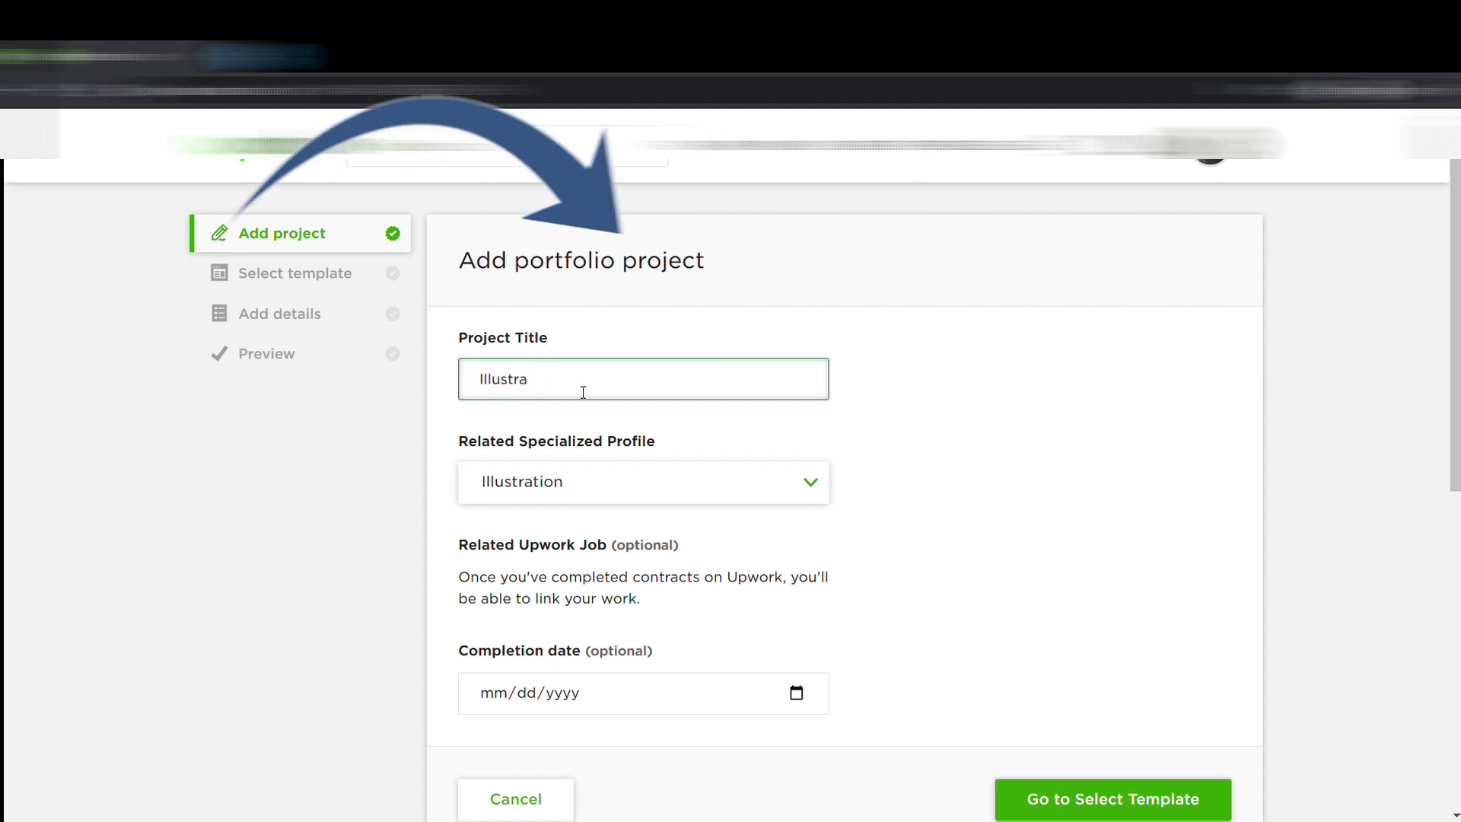
pyautogui.write('tion 1')
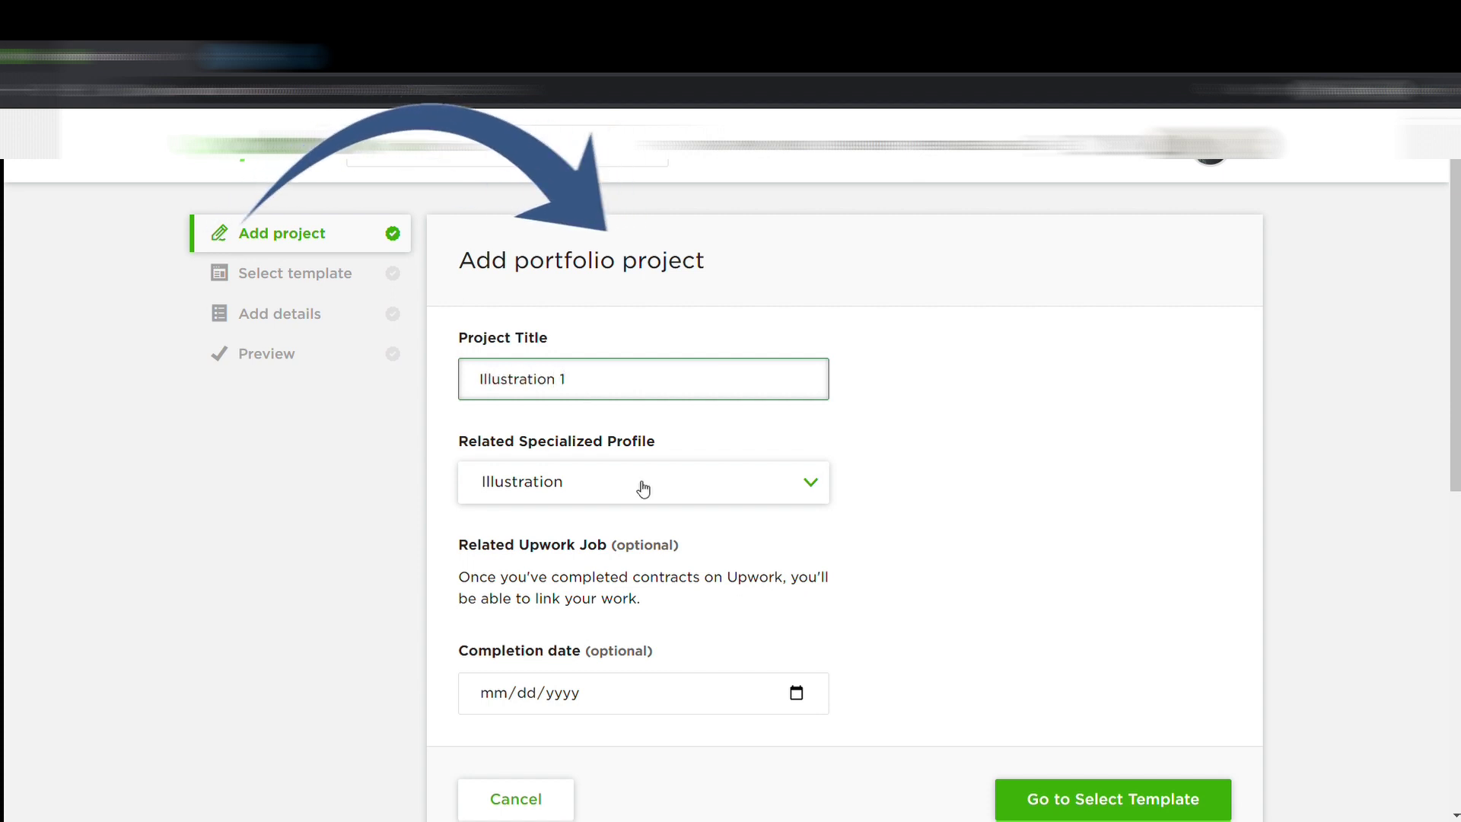
pyautogui.scroll(-1, 646, 490)
pyautogui.click(491, 596)
pyautogui.click(694, 674)
pyautogui.write('07/28/2020')
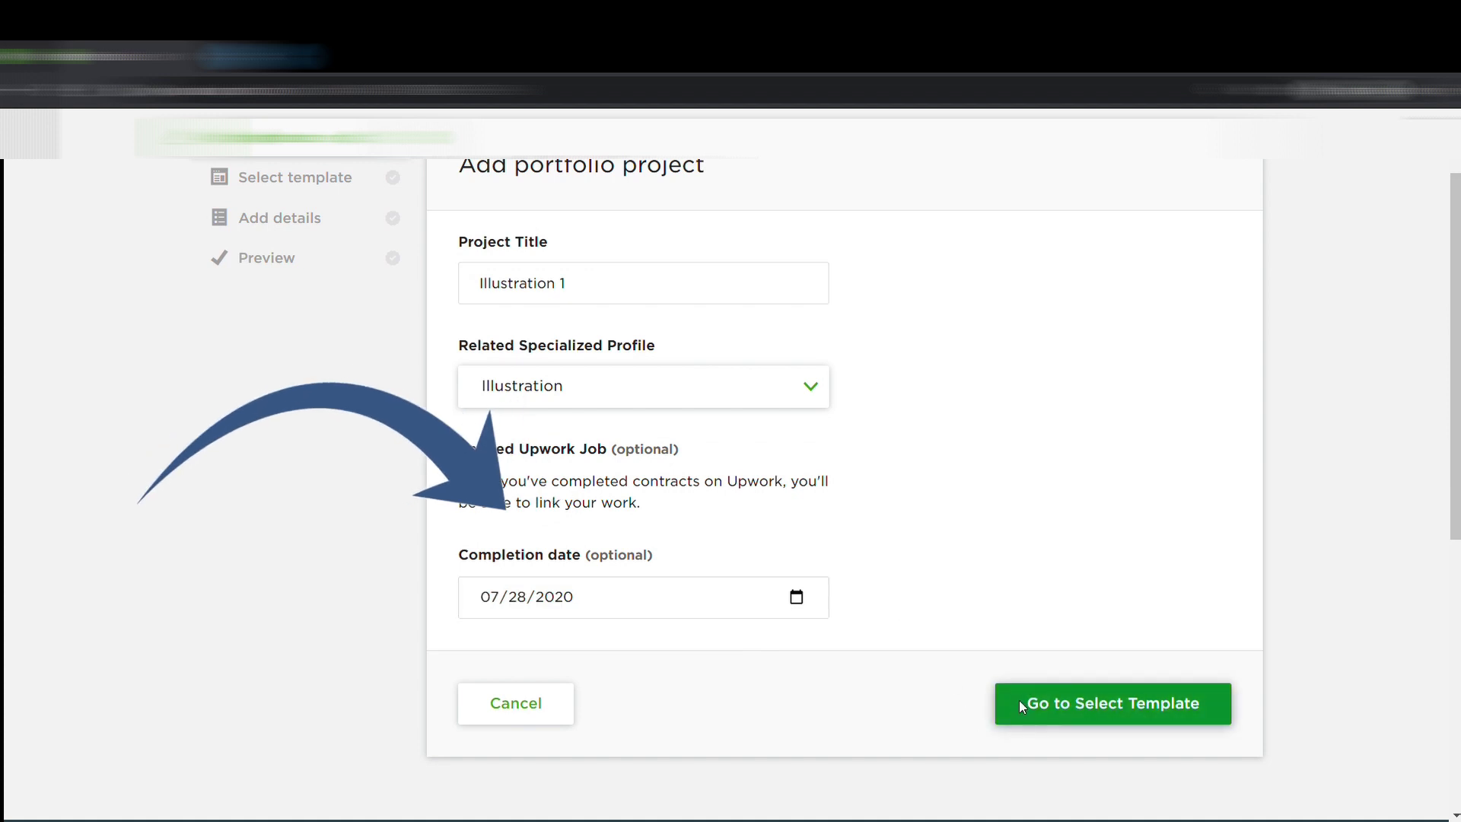
pyautogui.click(1020, 699)
pyautogui.click(1117, 525)
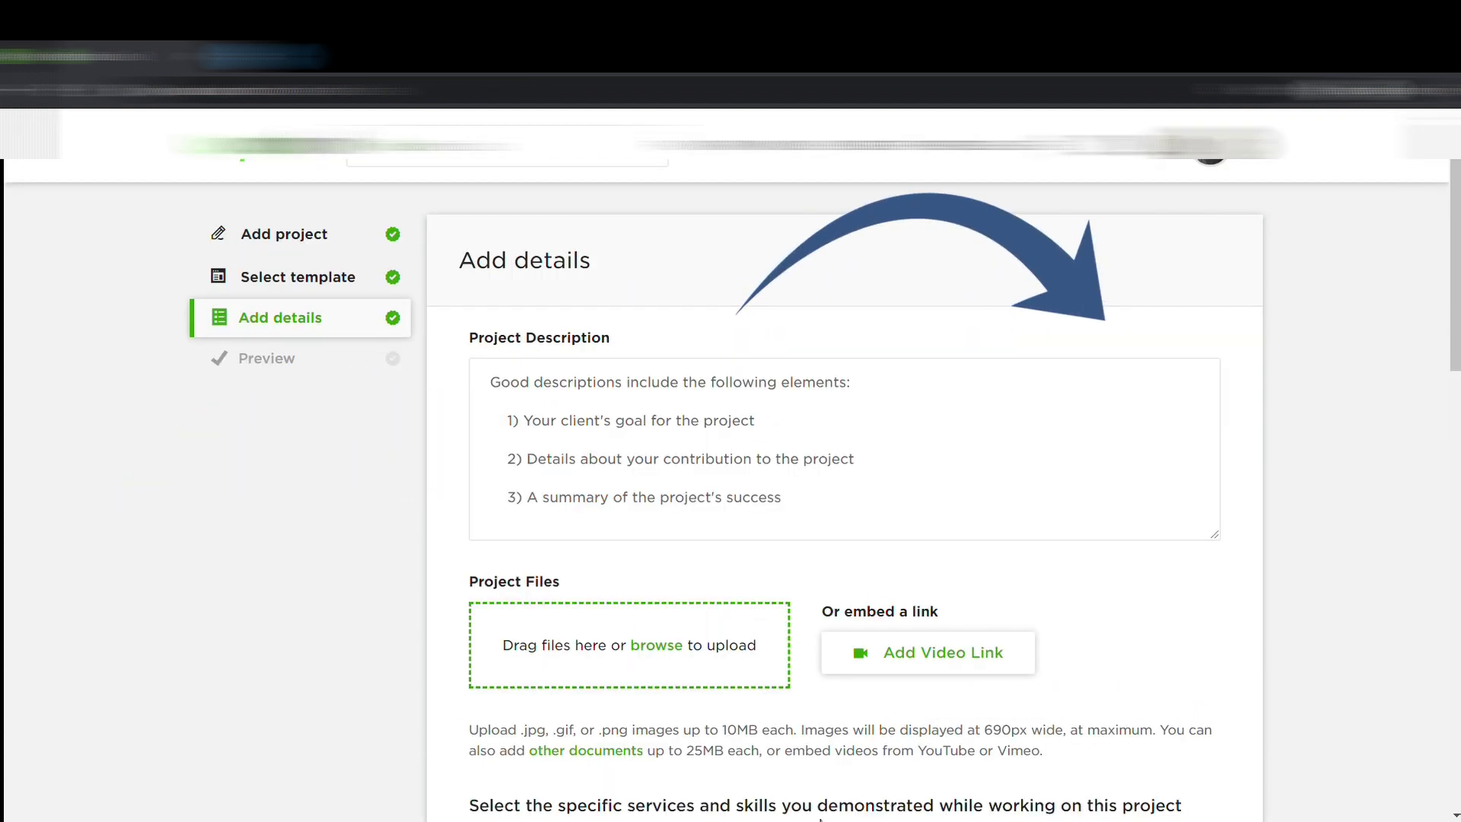
pyautogui.scroll(-1, 666, 556)
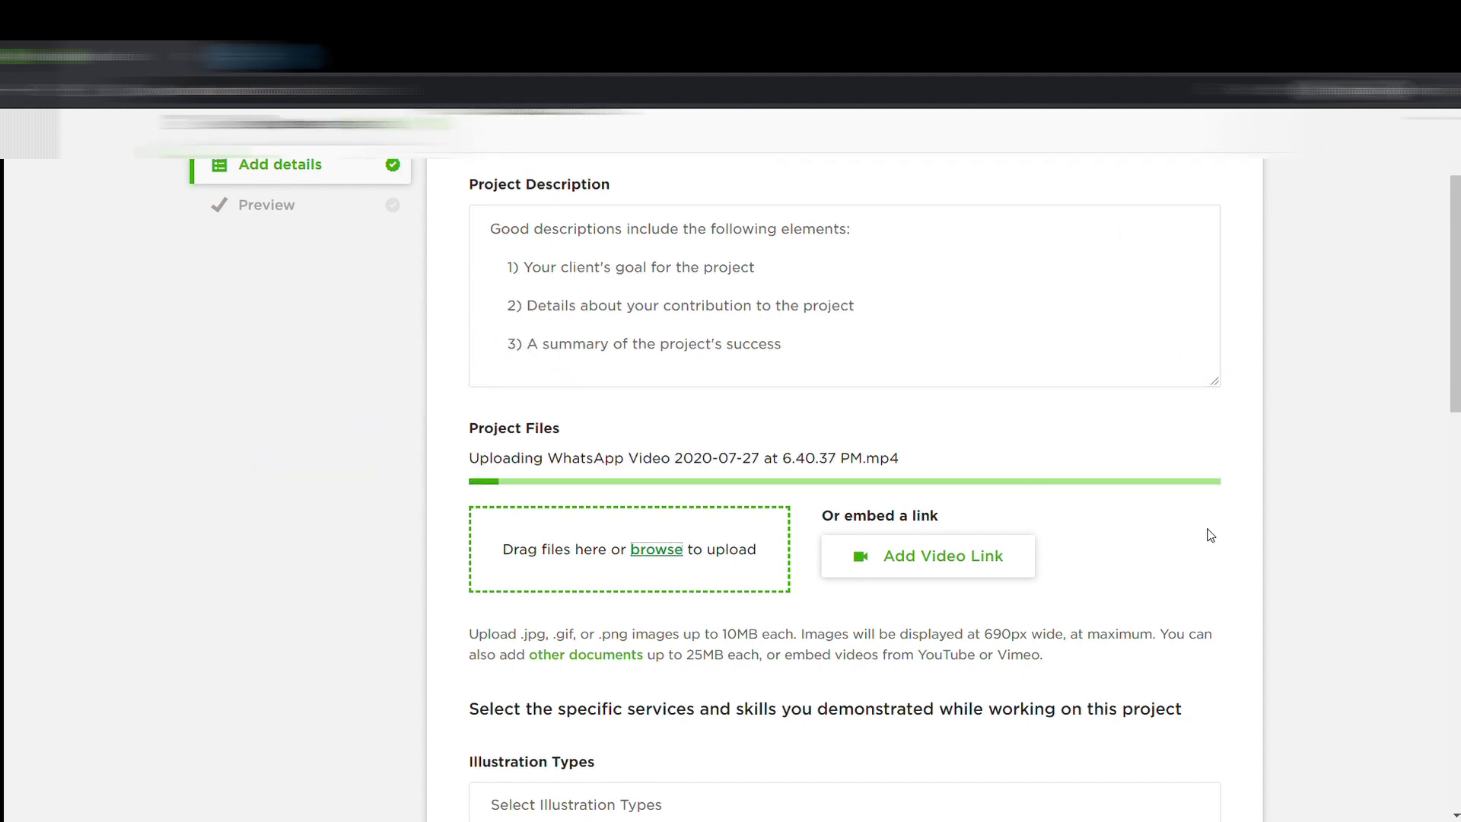
pyautogui.scroll(-3, 639, 629)
pyautogui.scroll(-3, 700, 635)
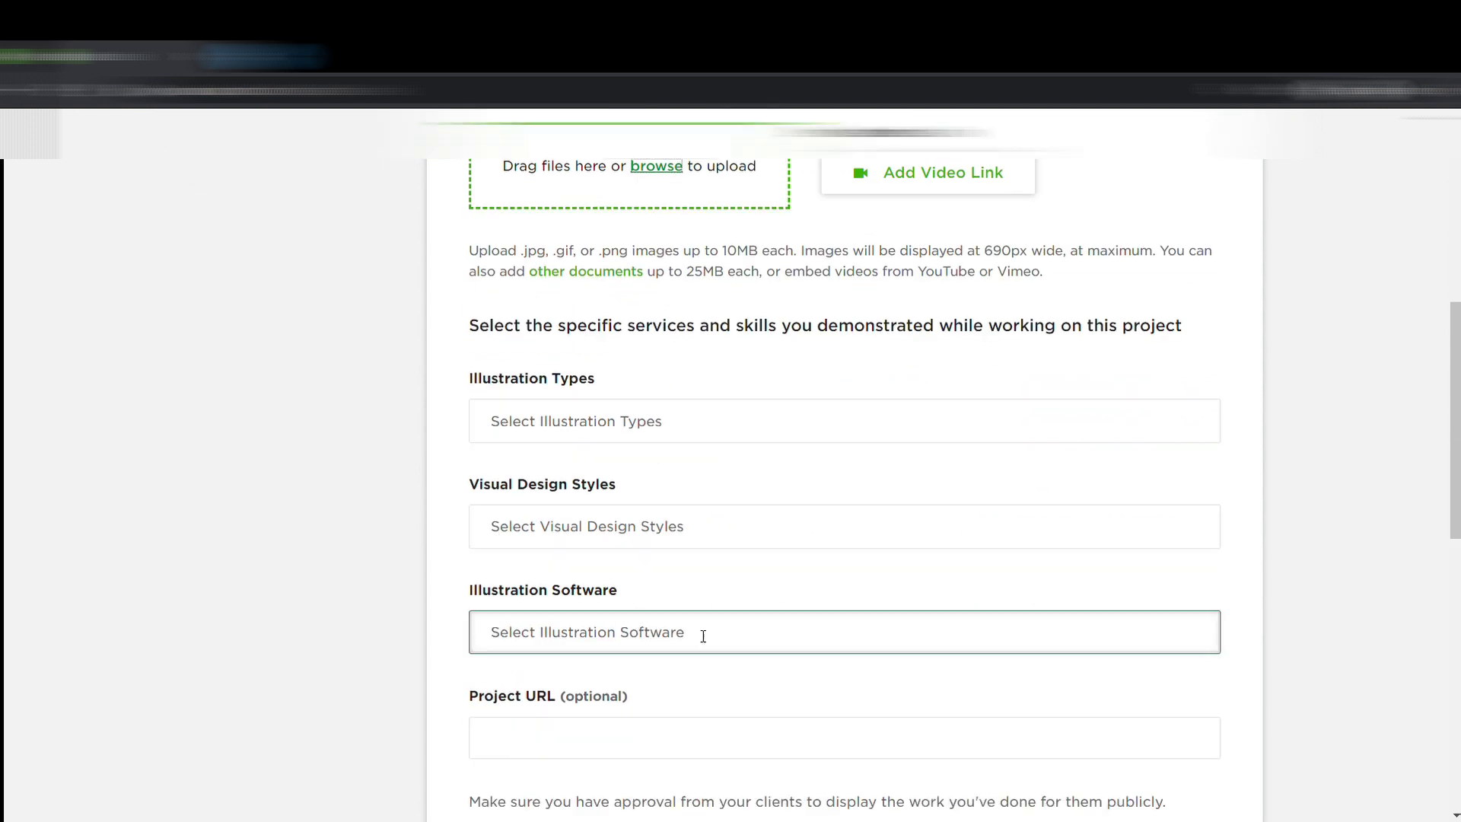
pyautogui.scroll(6, 748, 646)
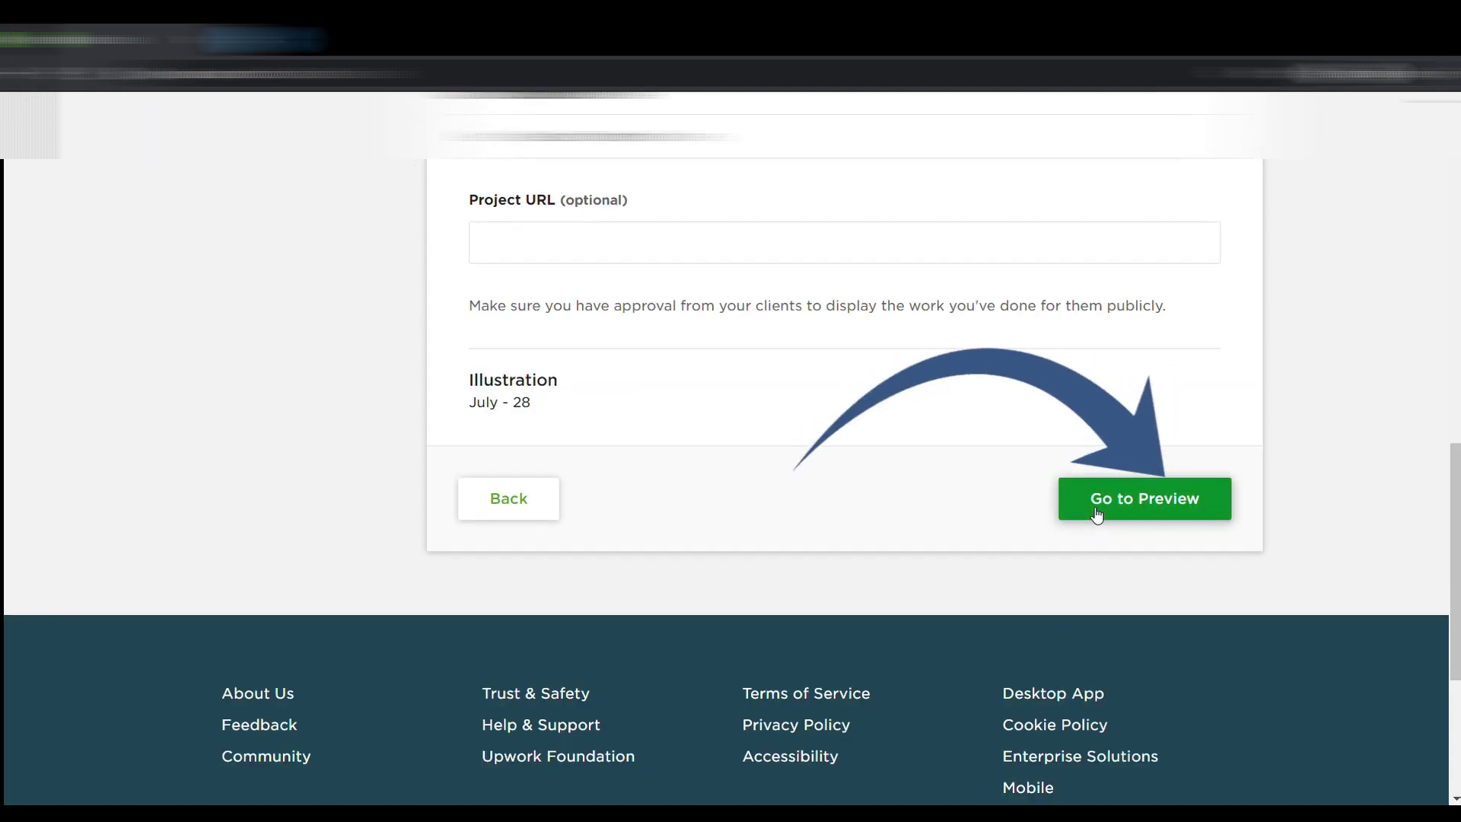
pyautogui.click(1096, 514)
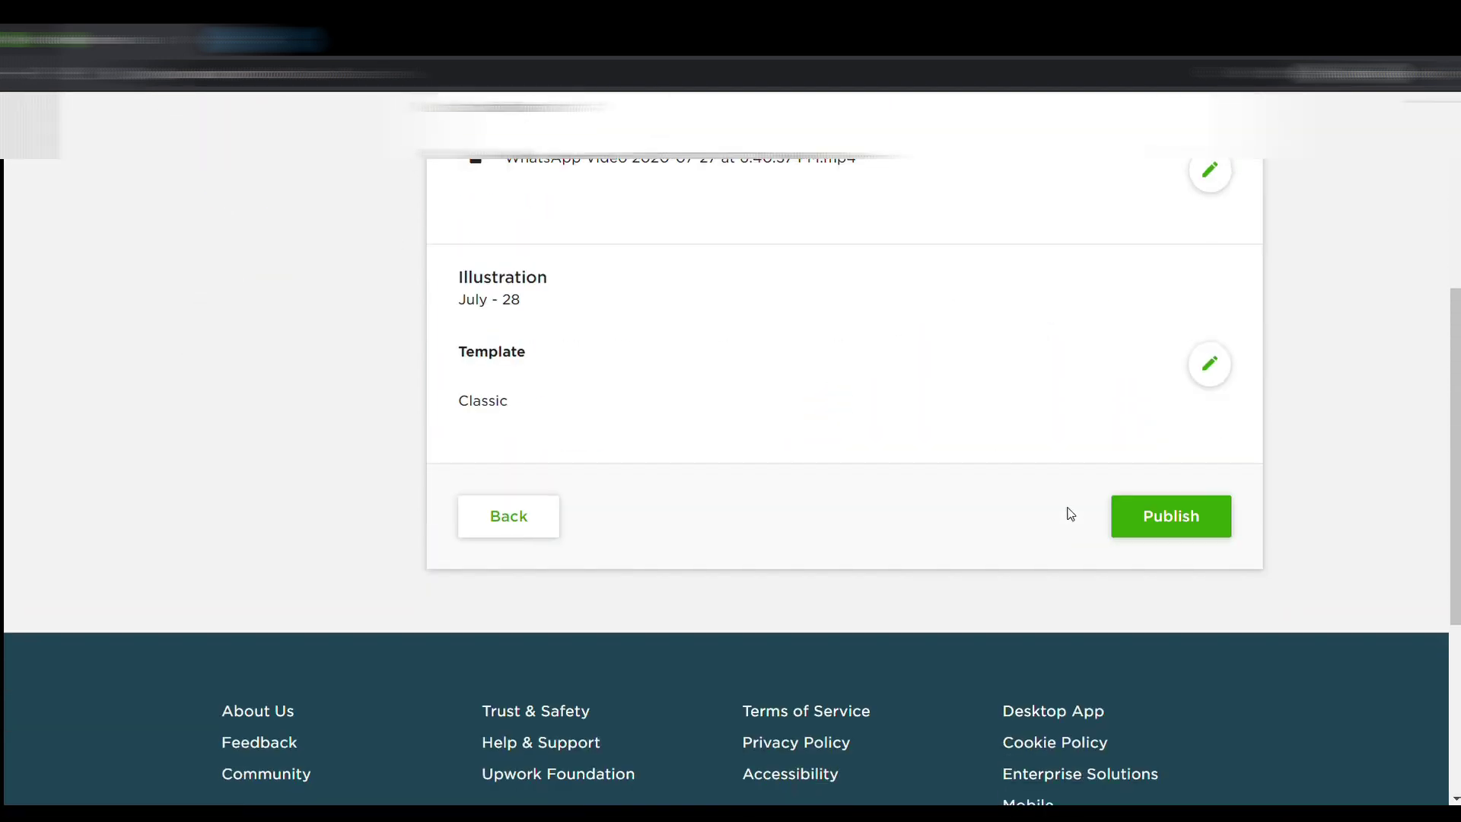
pyautogui.scroll(-1, 786, 478)
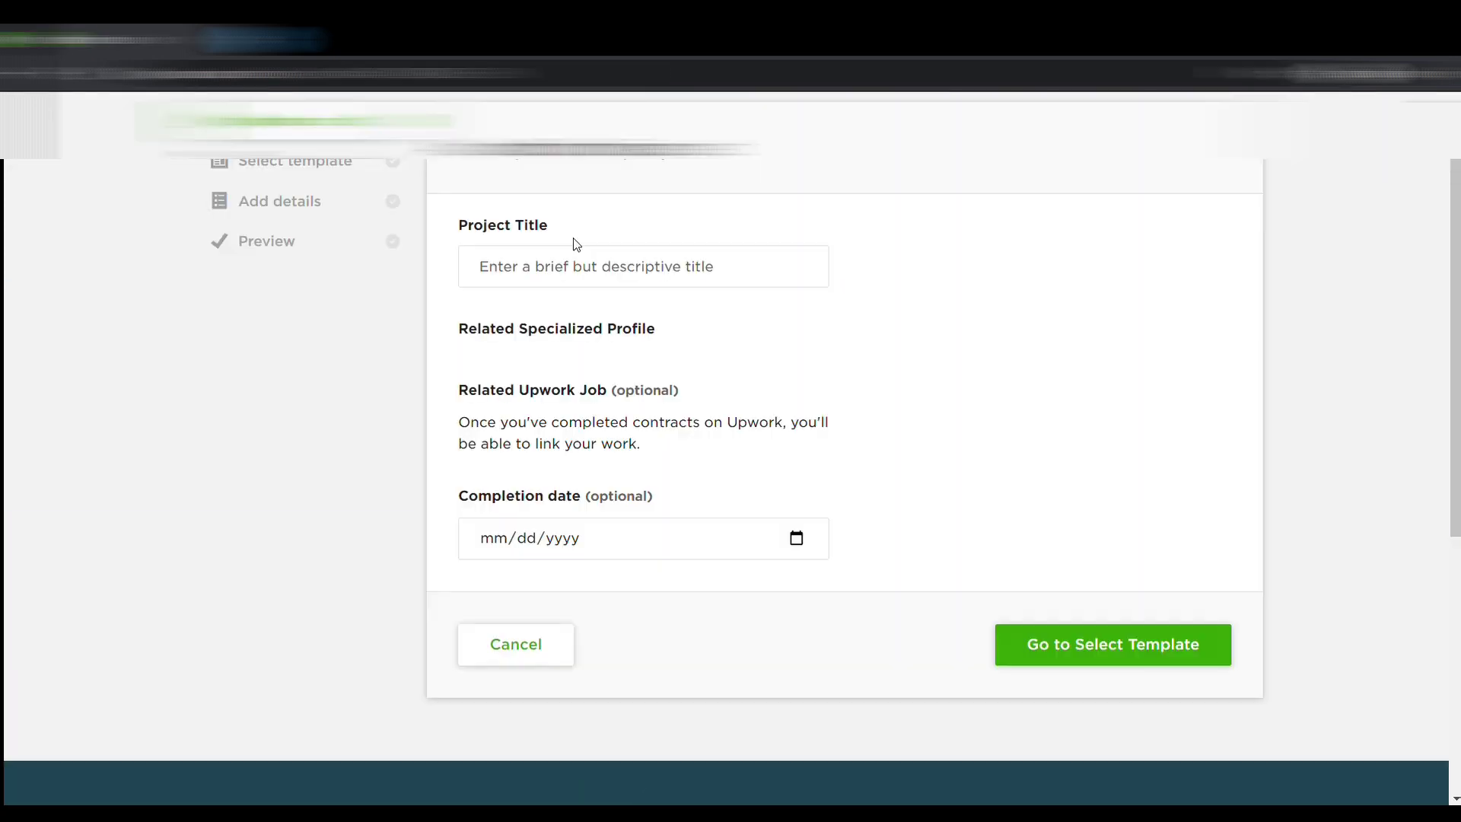
# - Title the second project 'Illustration 2', set its completion date and choose the Classic template
pyautogui.click(586, 282)
pyautogui.write('Illustration 2')
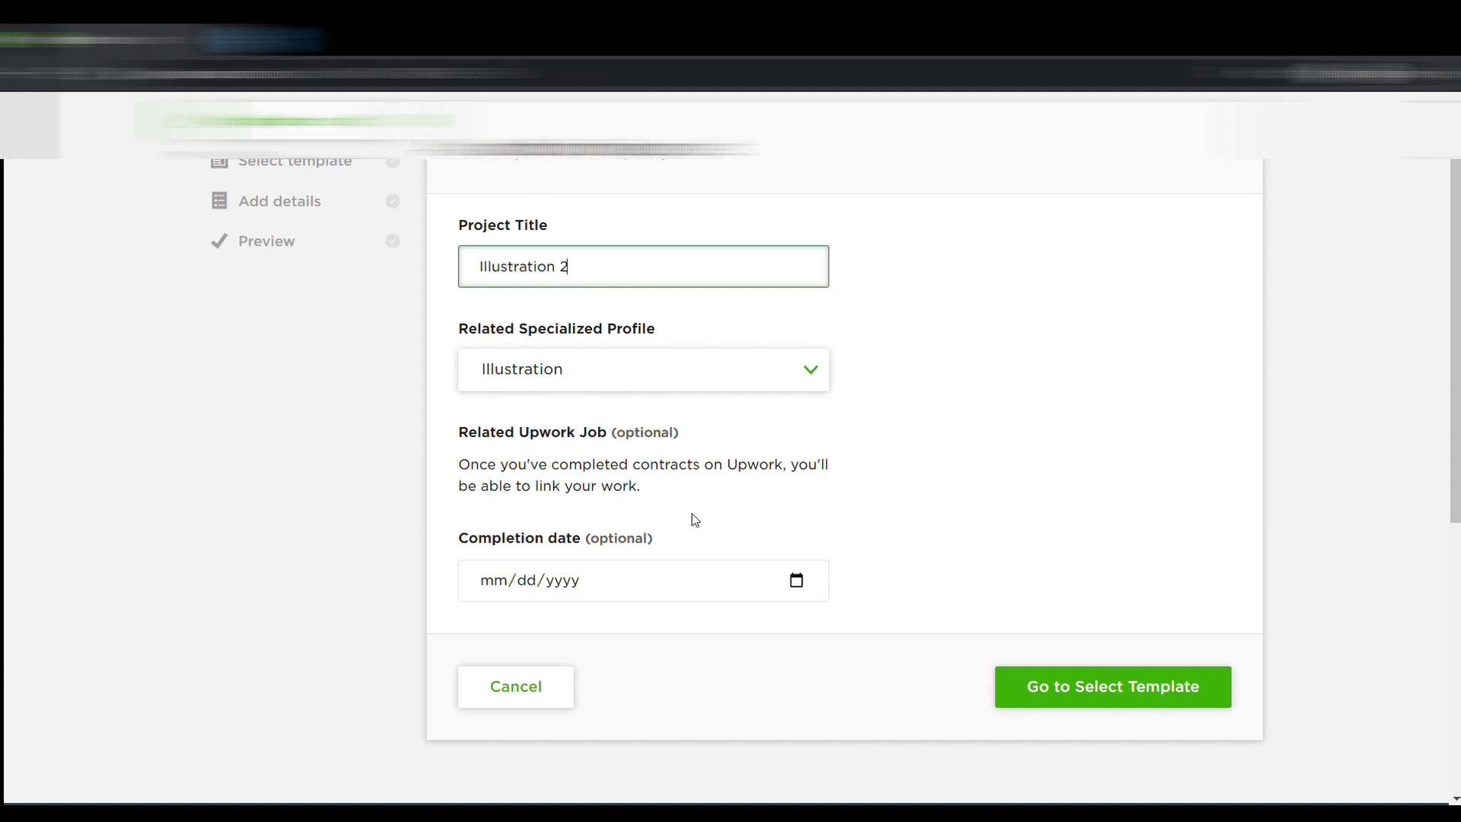
pyautogui.click(799, 591)
pyautogui.write('07282020')
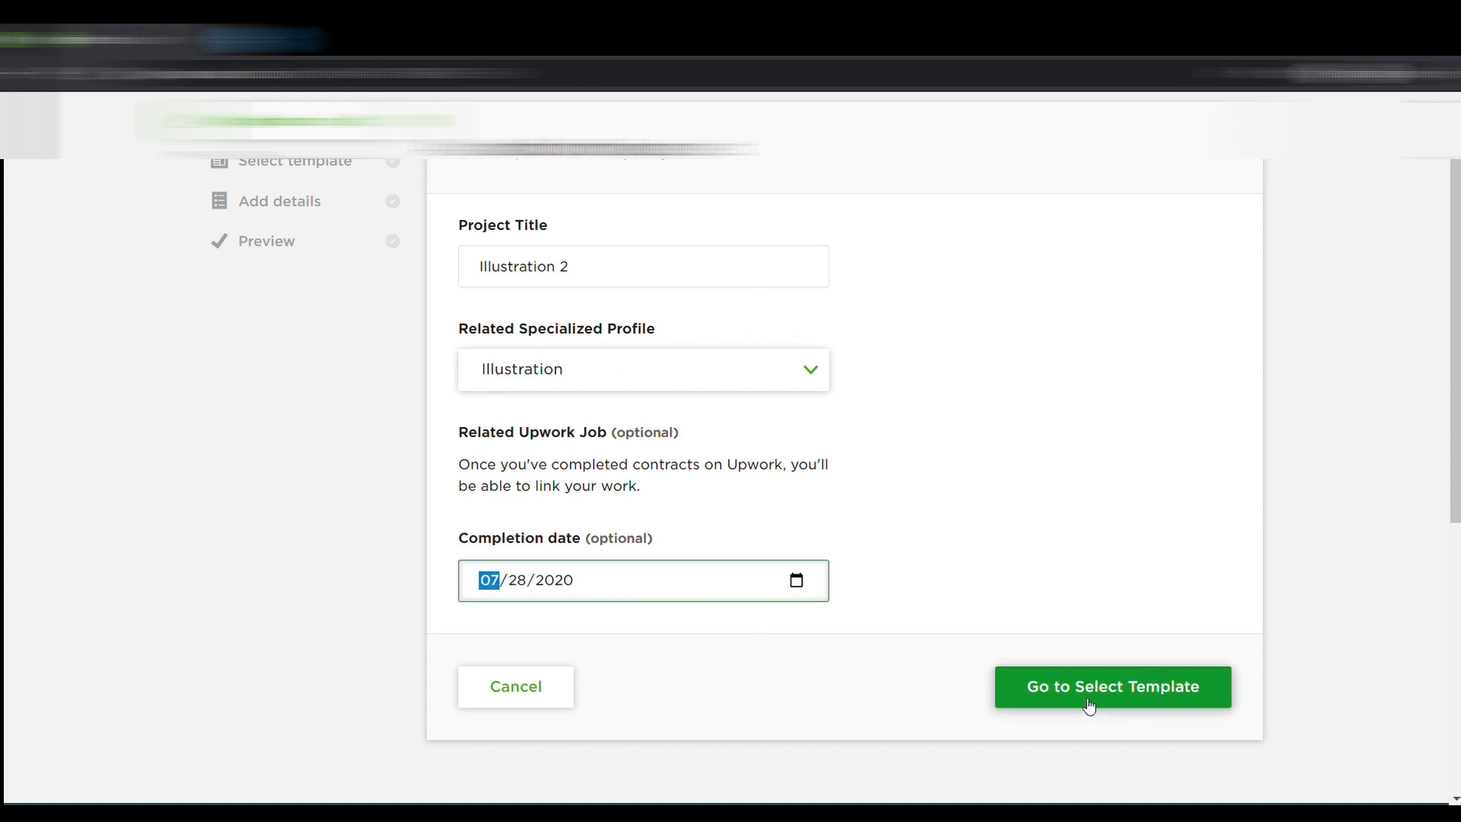
pyautogui.click(1112, 686)
pyautogui.click(1119, 491)
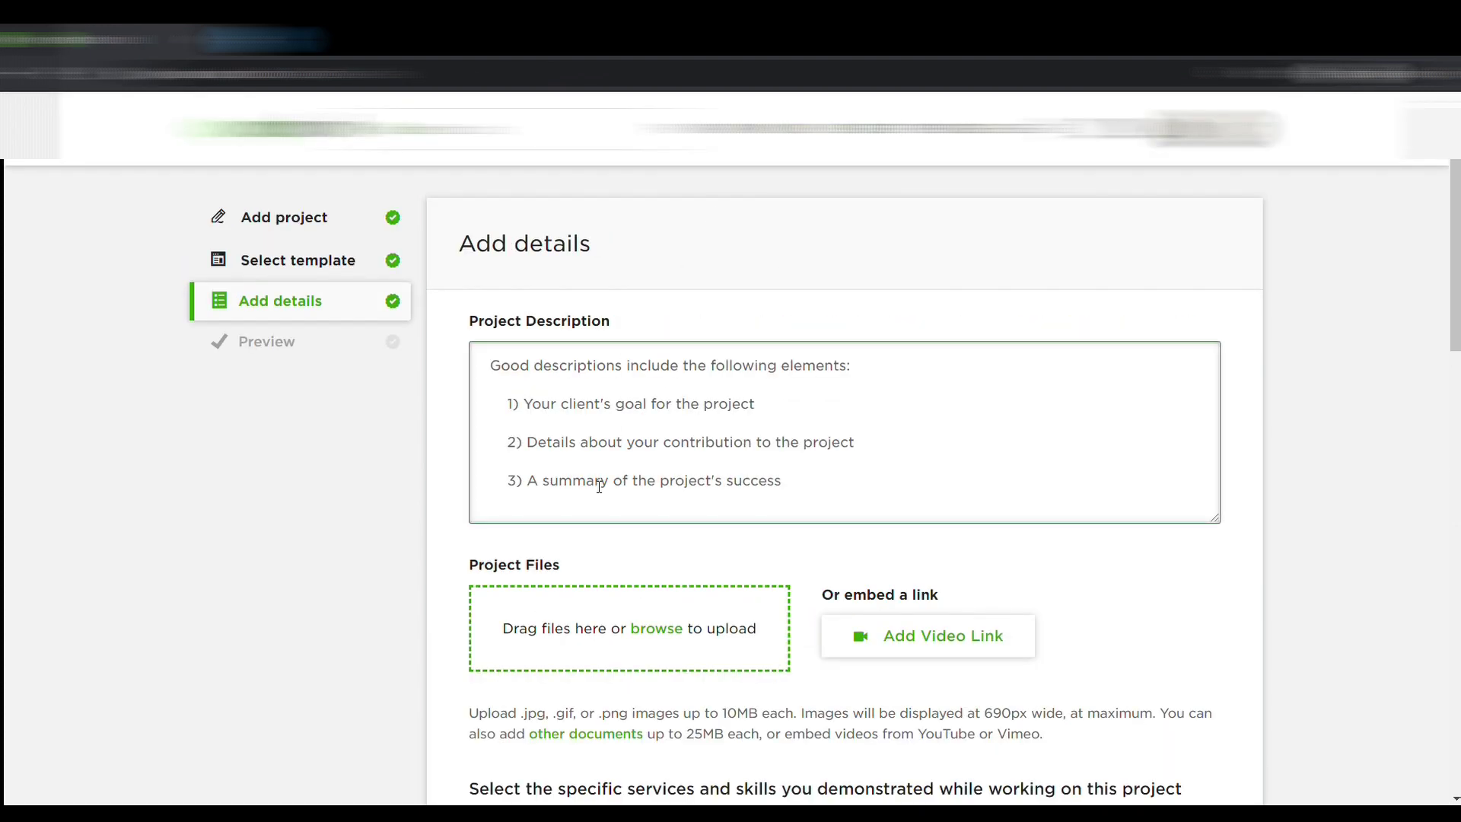
# - Add the description and illustration image, preview and publish Illustration 2
pyautogui.click(594, 426)
pyautogui.write('Illustration 2')
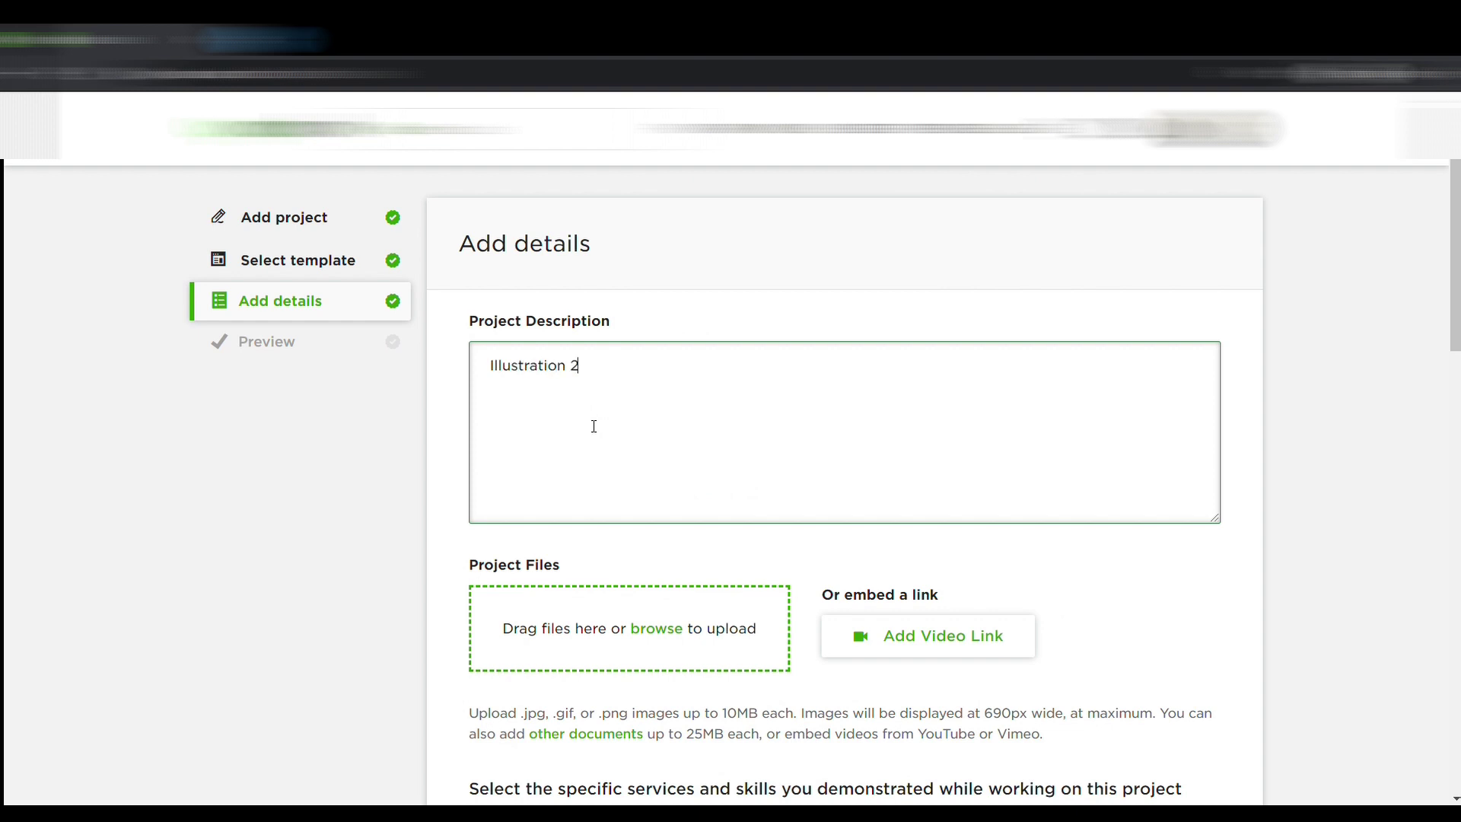
pyautogui.click(656, 628)
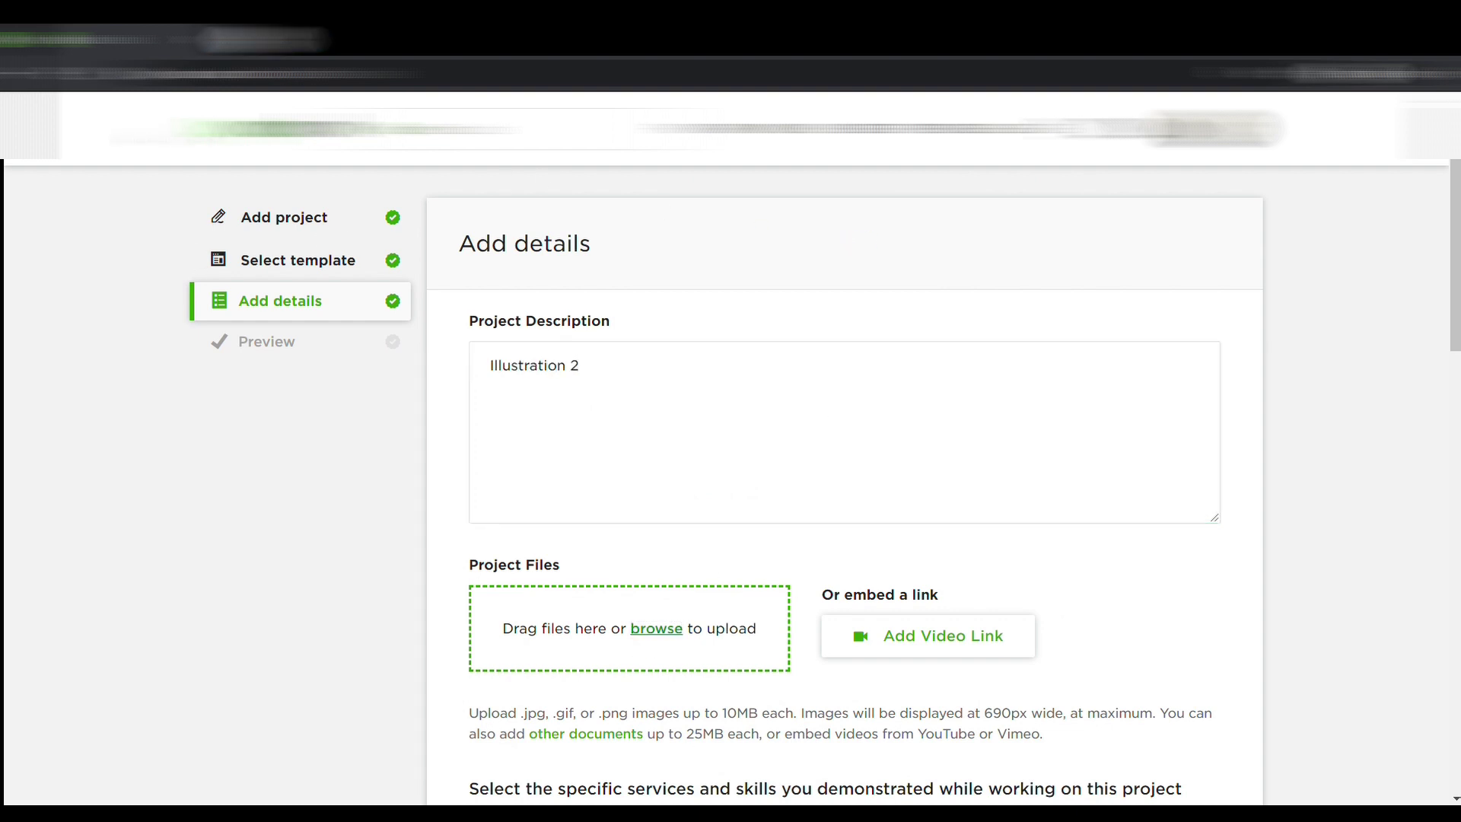
pyautogui.scroll(-1, 1031, 705)
pyautogui.scroll(-4, 1005, 627)
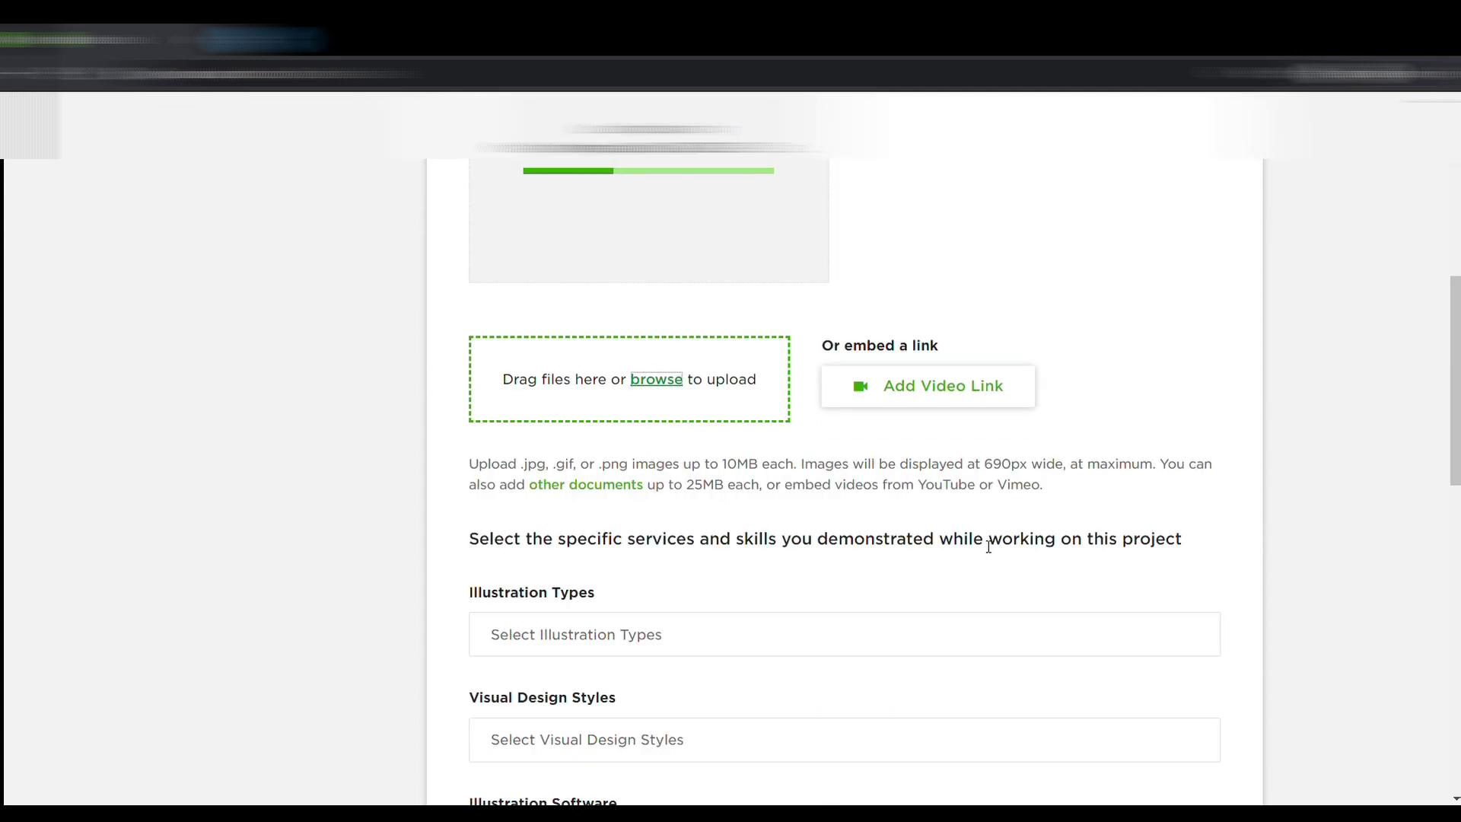
pyautogui.scroll(2, 976, 479)
pyautogui.scroll(-4, 1126, 620)
pyautogui.scroll(-3, 1126, 555)
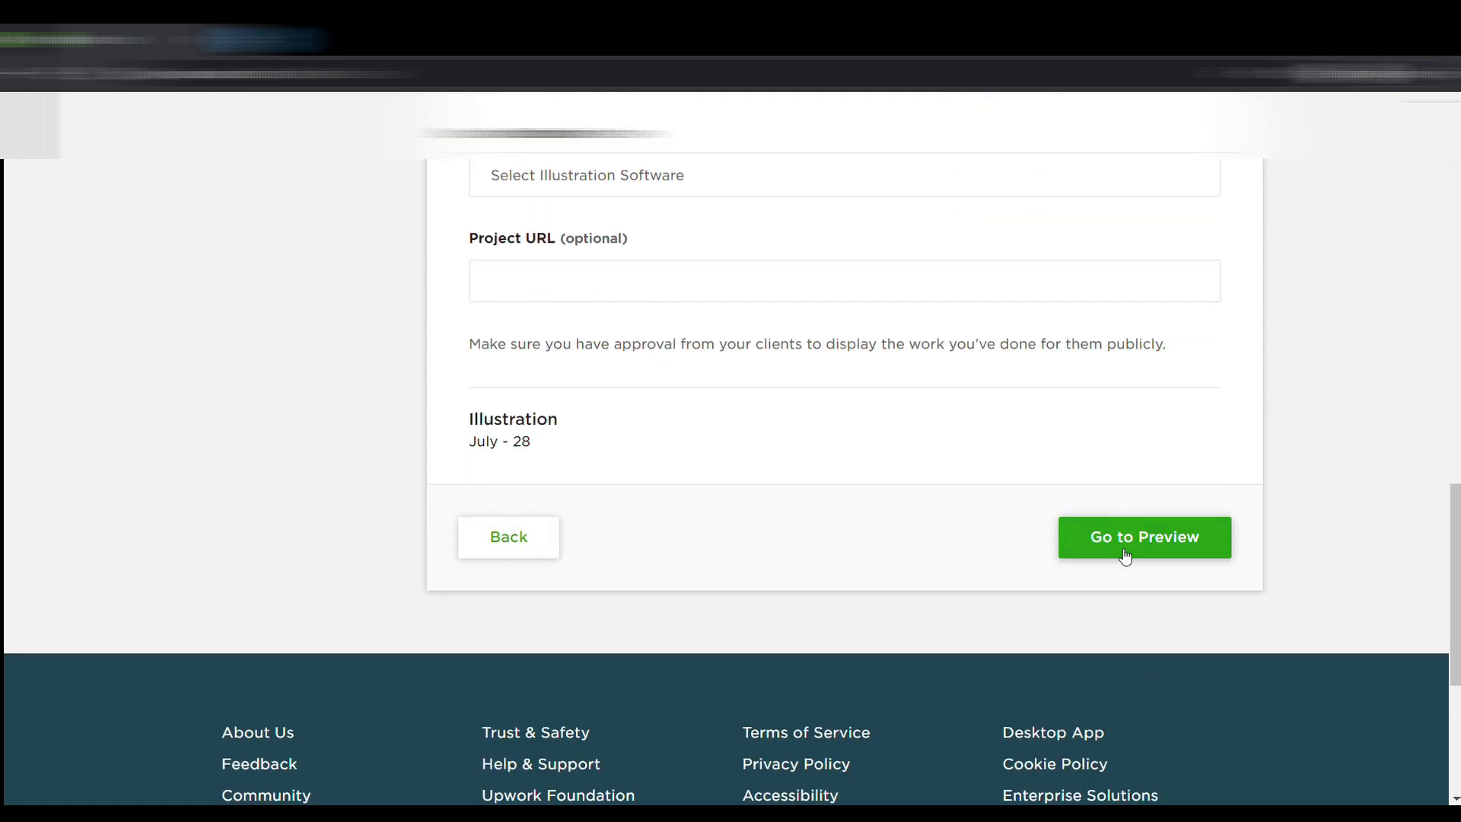
pyautogui.click(1126, 551)
pyautogui.scroll(-5, 1129, 660)
pyautogui.scroll(-3, 1169, 664)
pyautogui.click(1169, 664)
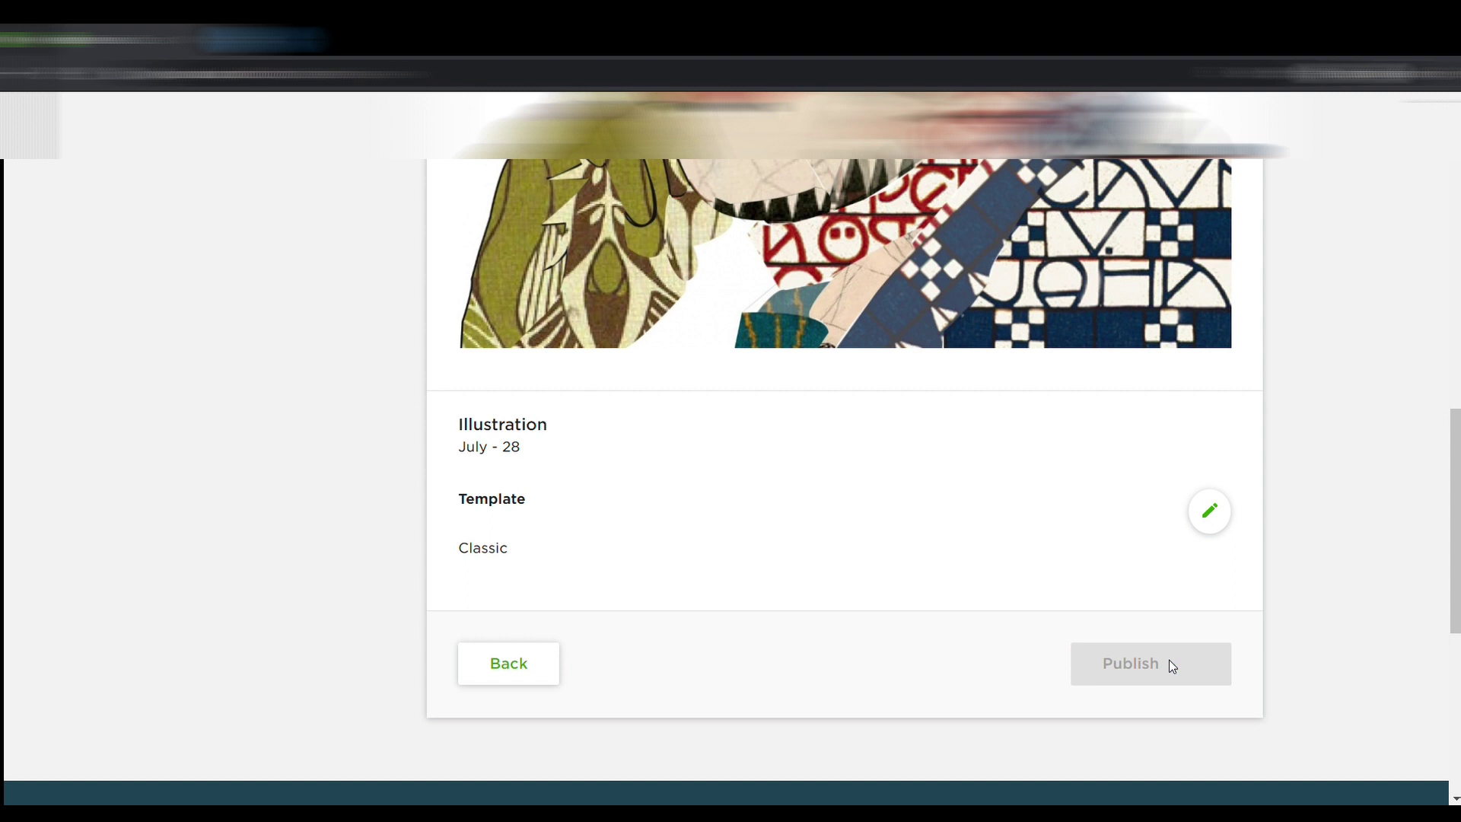
pyautogui.scroll(3, 1176, 564)
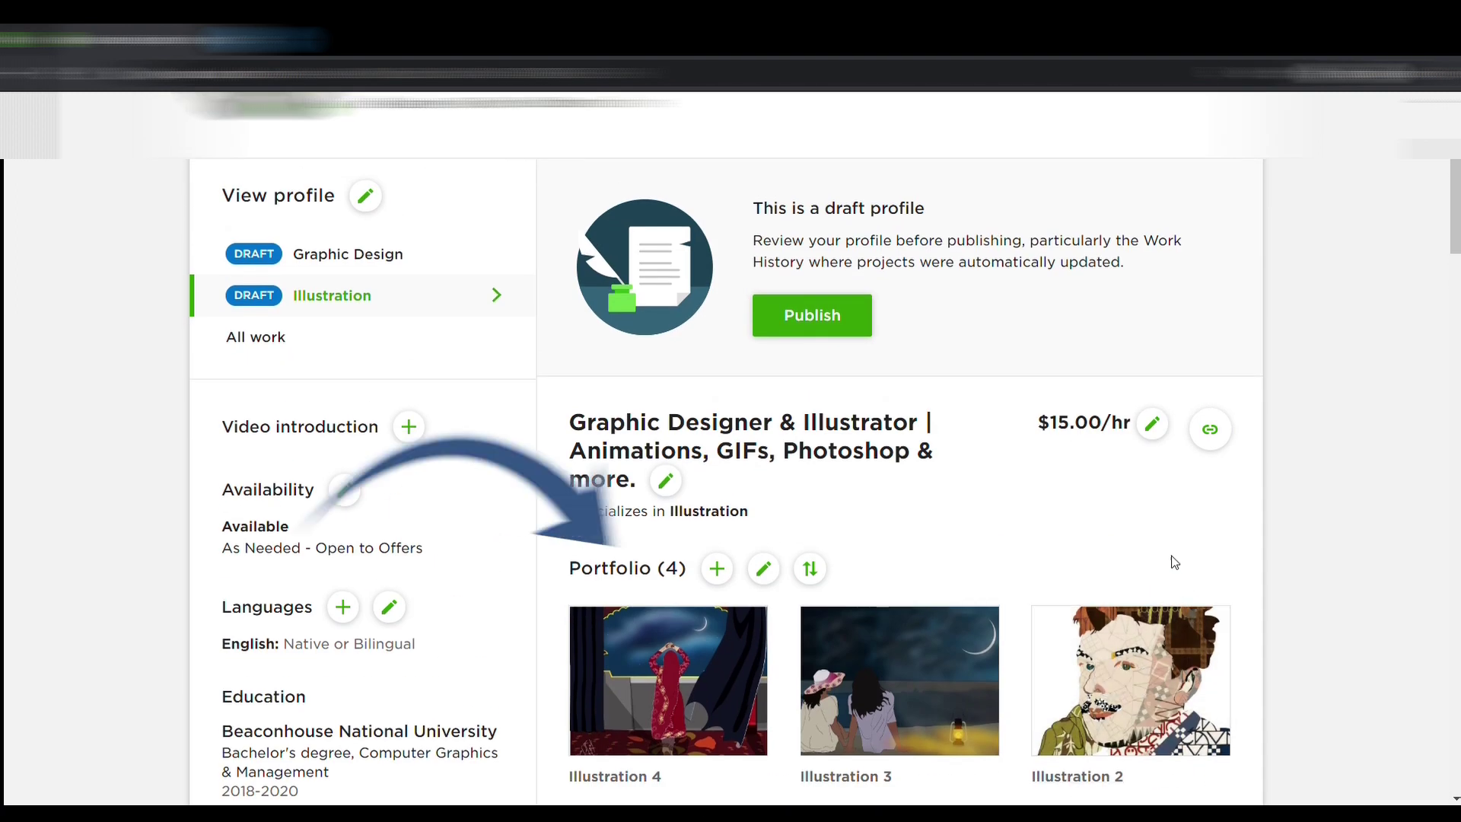